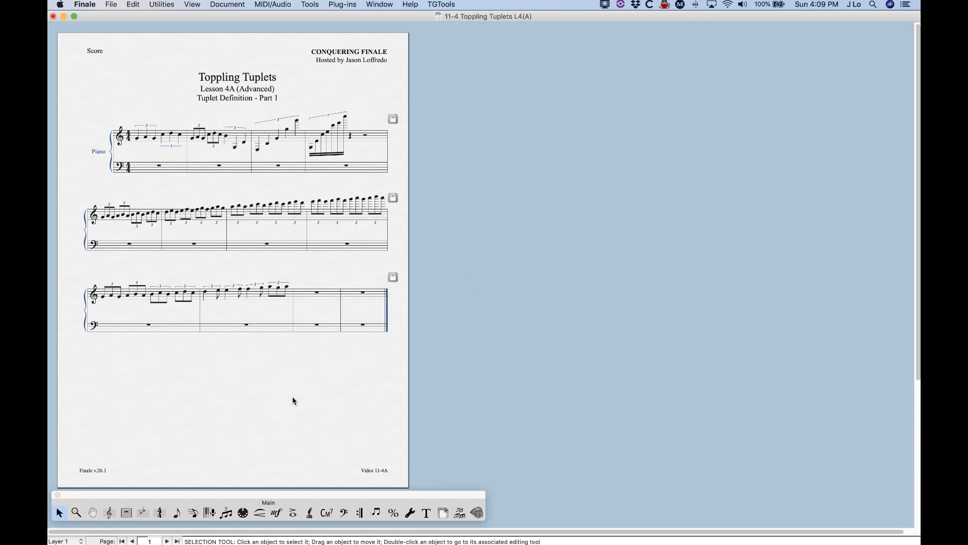
# - With the Tuplet tool, open the definition settings of the first quarter-note triplet from its handle, then dismiss them without changes
pyautogui.press('super+equal')
pyautogui.press('super+equal')
pyautogui.press('super+equal')
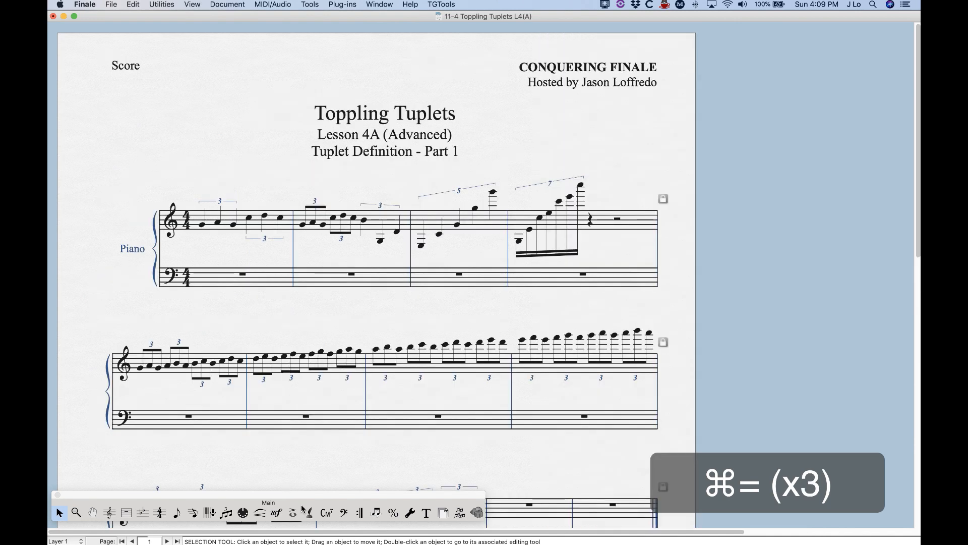
pyautogui.click(226, 512)
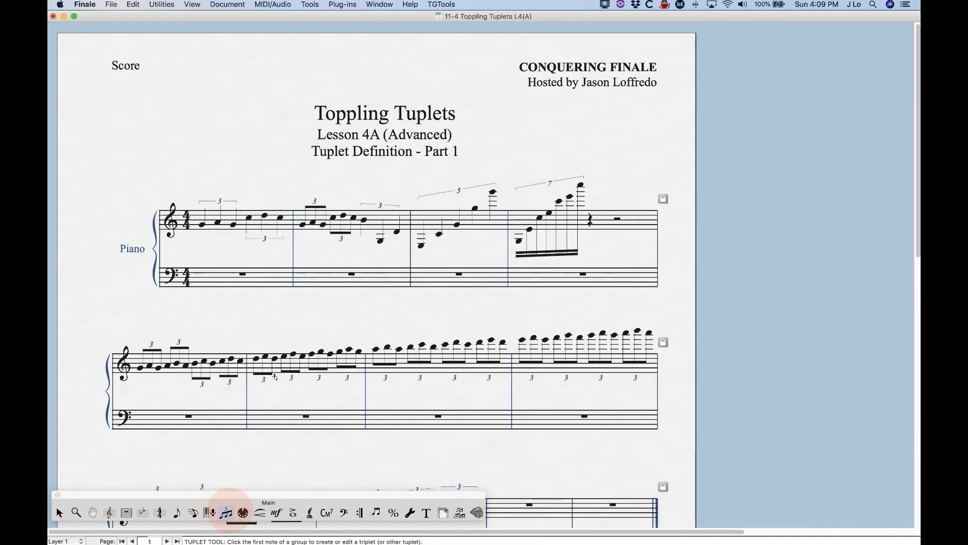
pyautogui.click(202, 224)
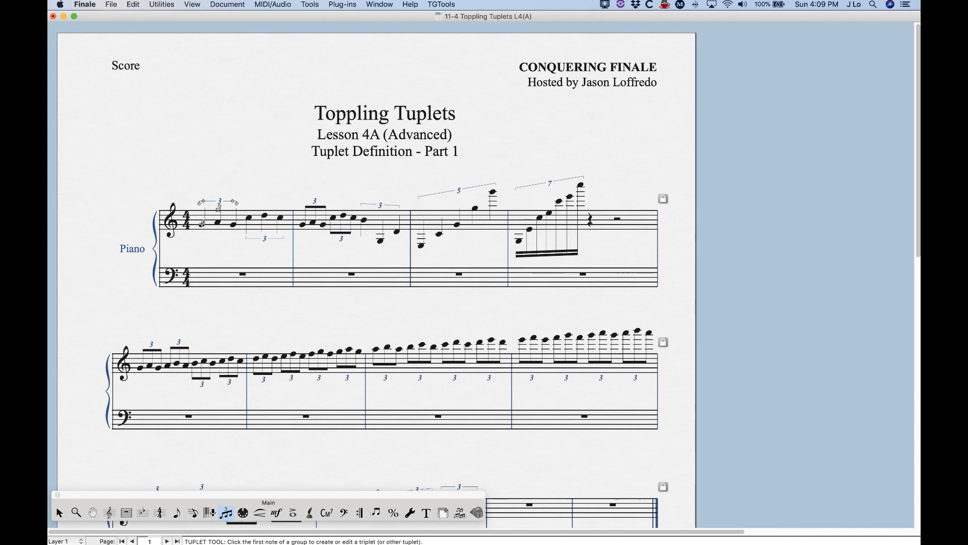
pyautogui.doubleClick(219, 213)
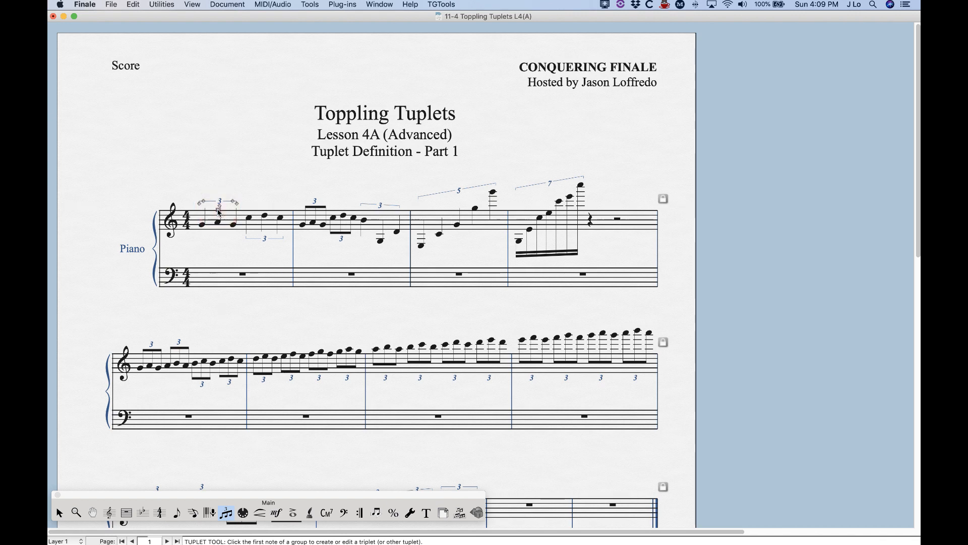
pyautogui.click(558, 308)
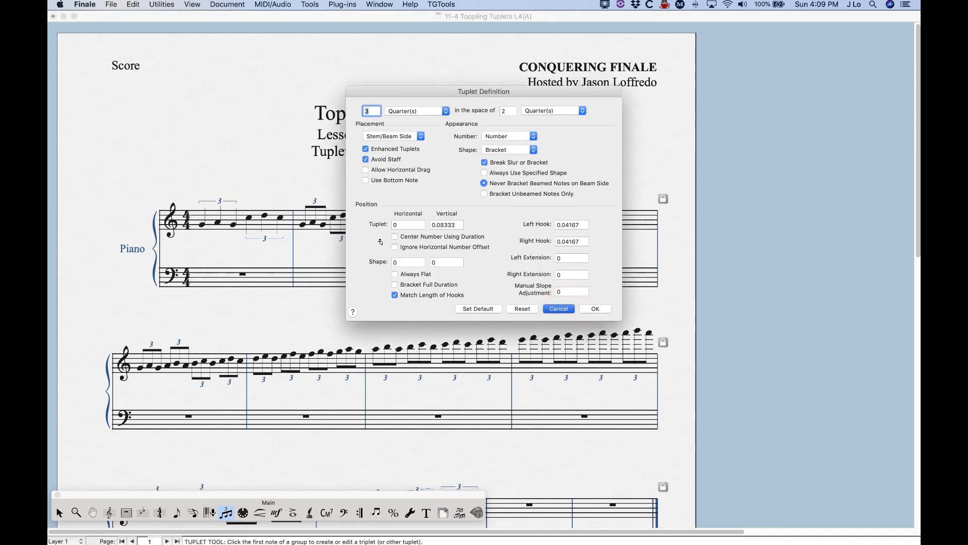
# - Reopen the first triplet's definition by two other routes, its context command and its selected handle, and cancel without changes
pyautogui.rightClick(218, 212)
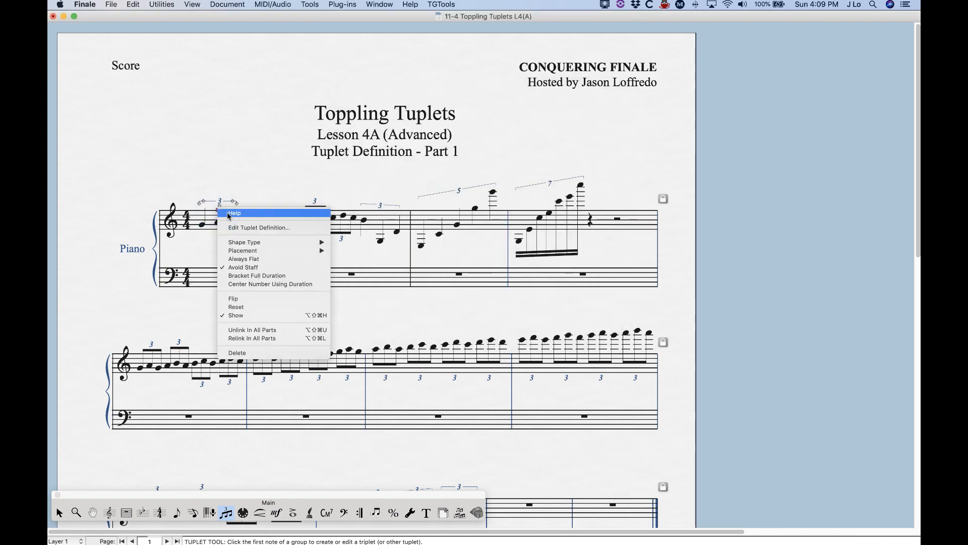
pyautogui.click(247, 229)
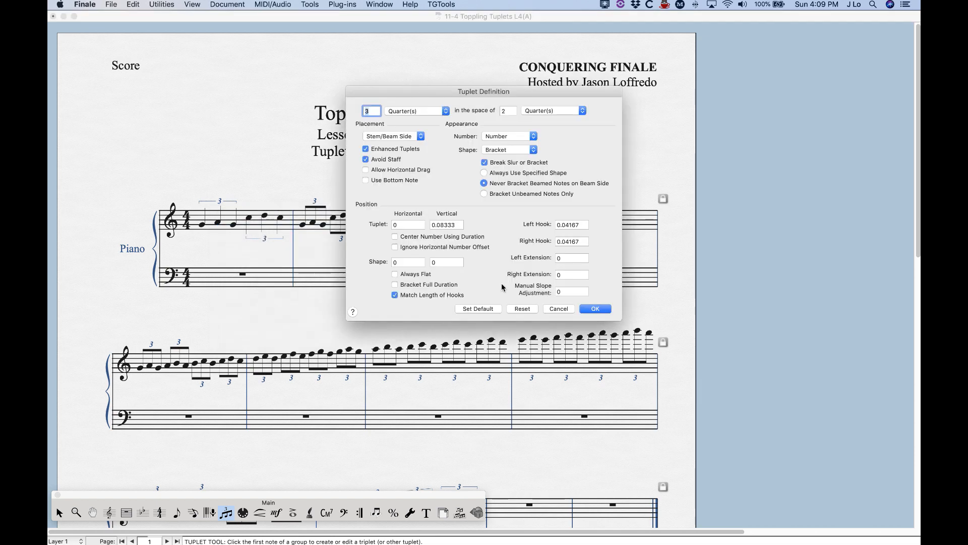
pyautogui.click(556, 309)
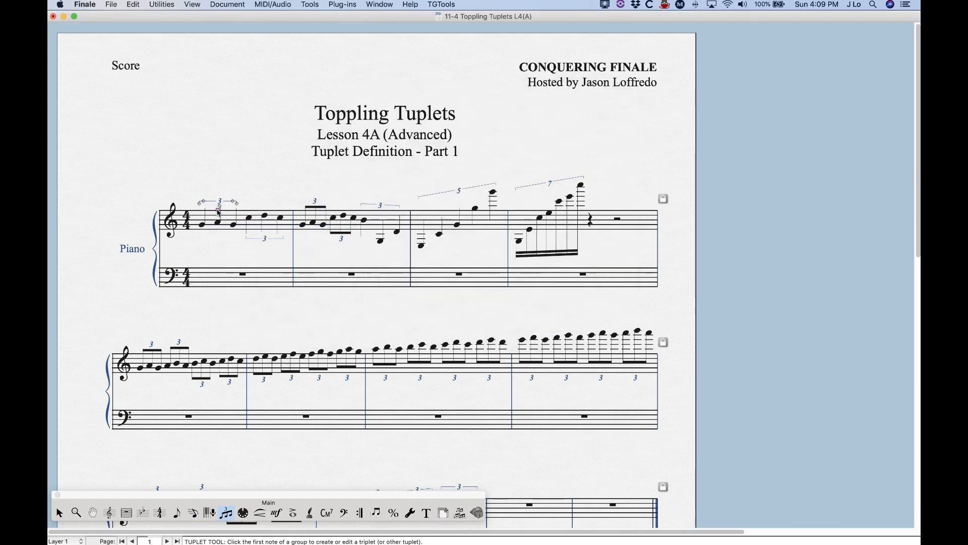
pyautogui.press('Return')
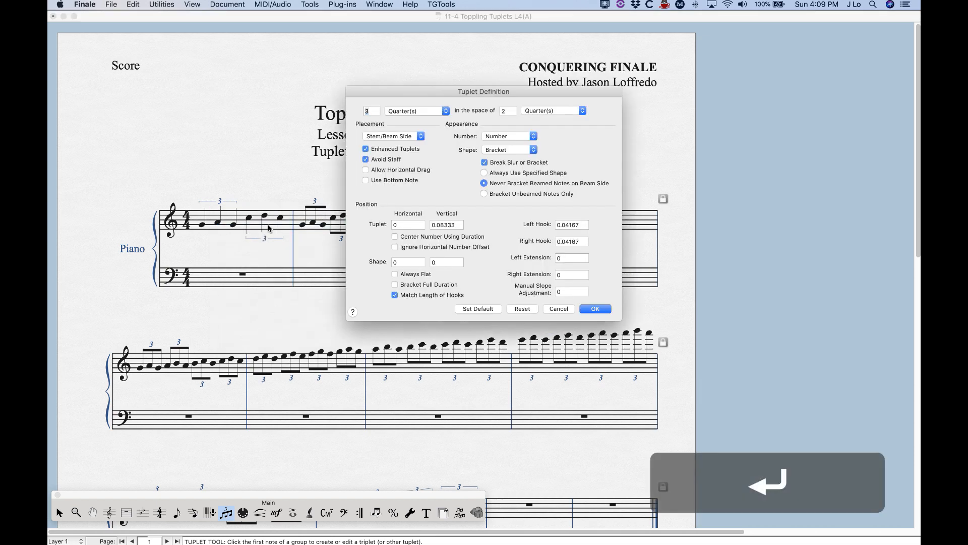
pyautogui.moveTo(445, 94); pyautogui.dragTo(398, 78)
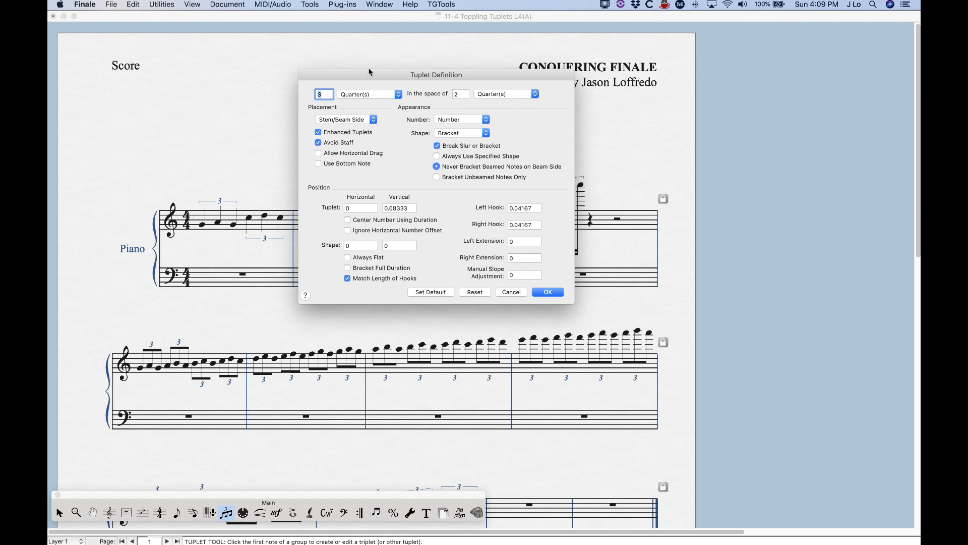
pyautogui.click(509, 292)
# - Open the Tuplets category of the Document Options and position the dialog so the first measures remain visible
pyautogui.click(228, 4)
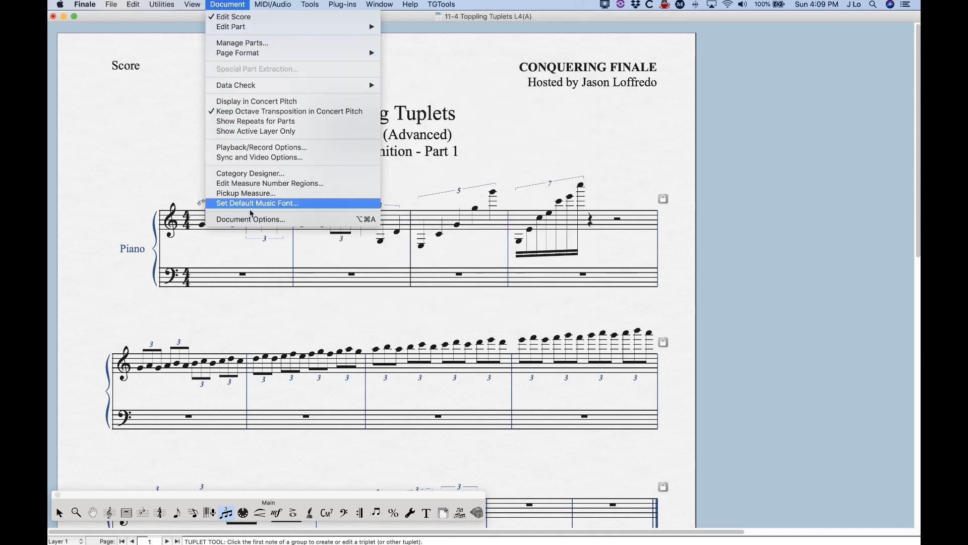
pyautogui.click(250, 219)
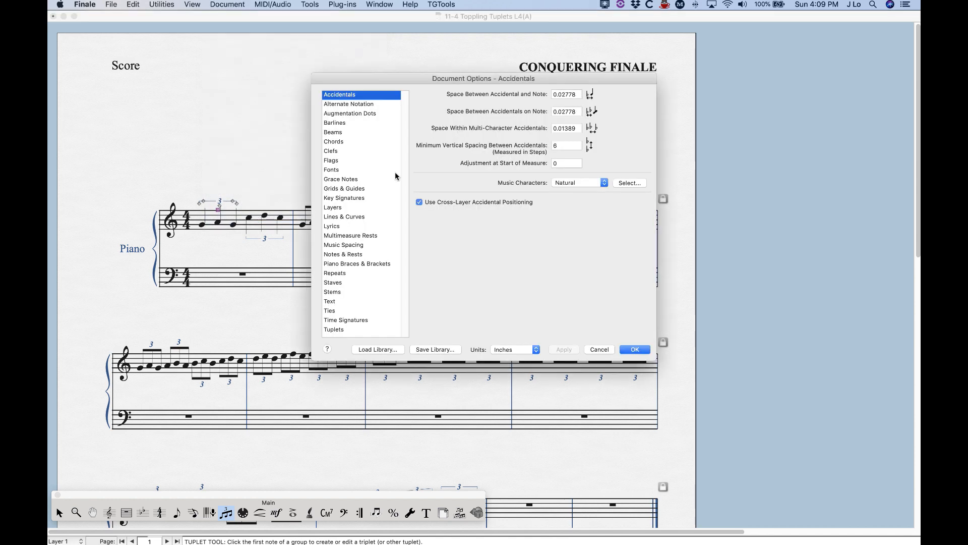
pyautogui.click(344, 330)
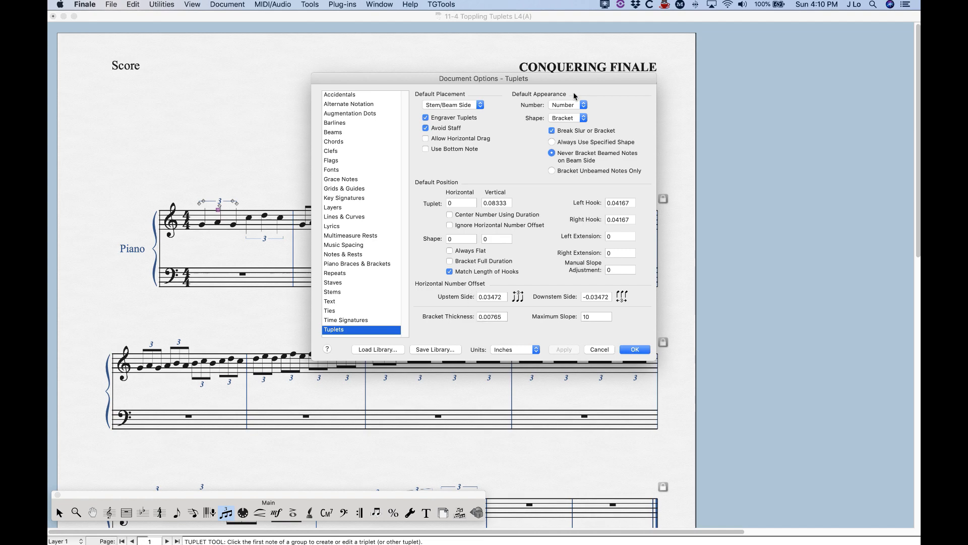
pyautogui.moveTo(560, 76); pyautogui.dragTo(713, 29)
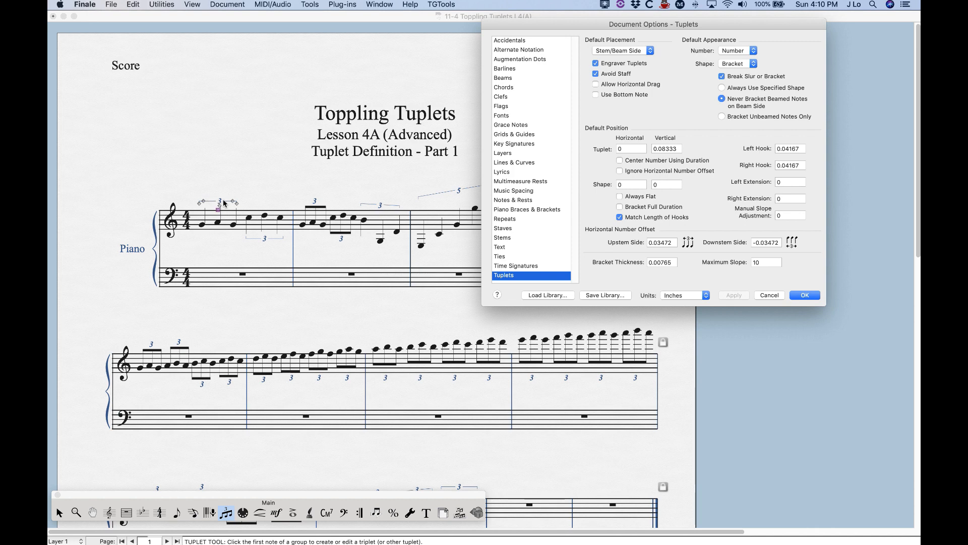
# - Try an upstem-side horizontal number offset of 0.1 inches for the document's tuplets
pyautogui.click(673, 244)
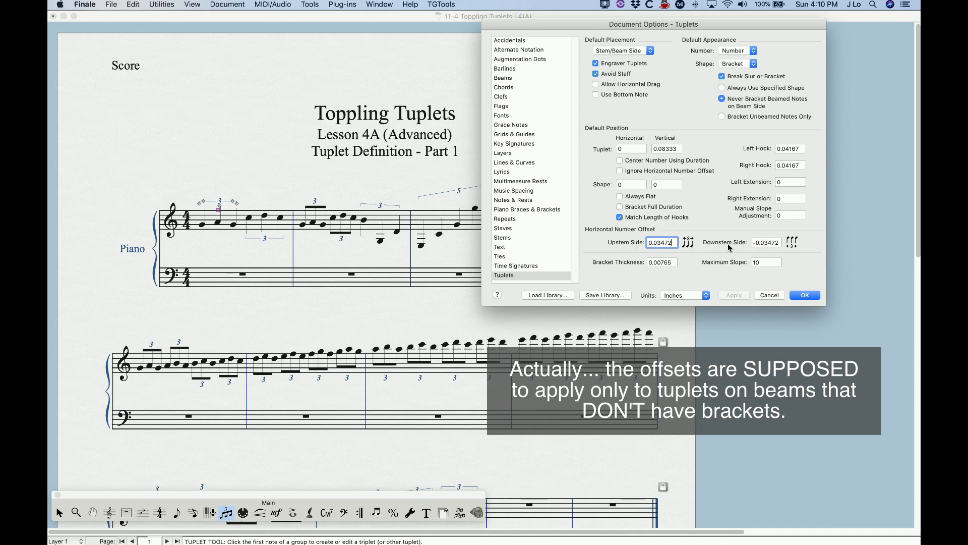
pyautogui.moveTo(674, 243); pyautogui.dragTo(655, 244)
pyautogui.write('1')
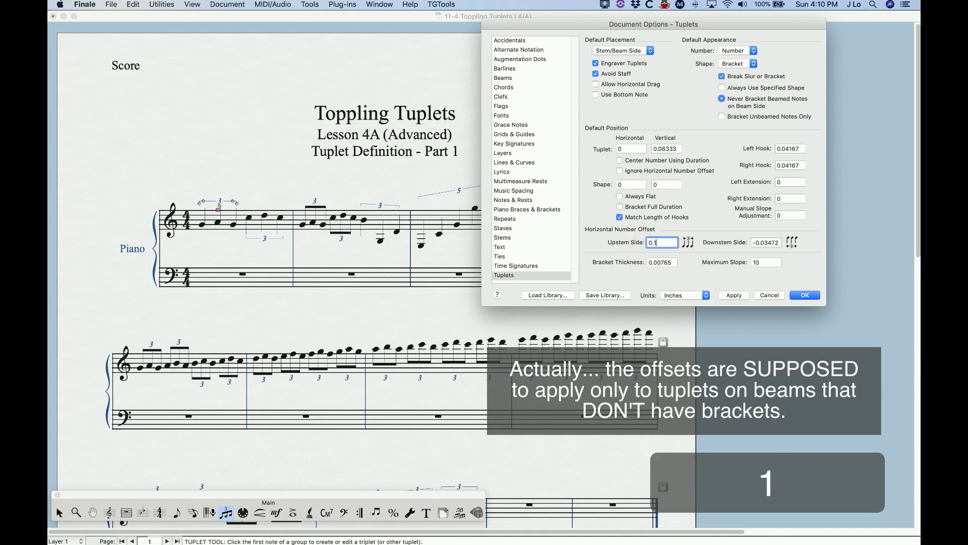
pyautogui.click(734, 296)
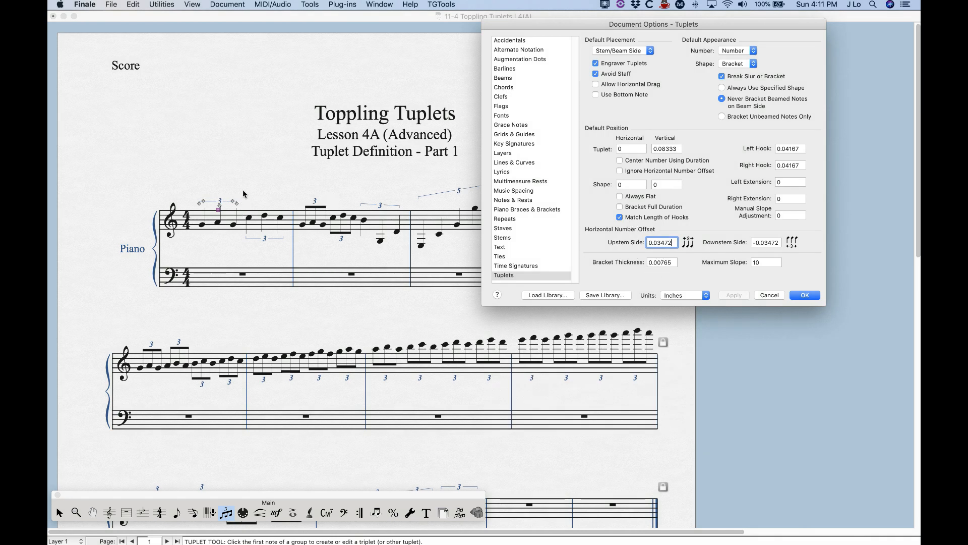
# - Set the document's tuplet bracket thickness to 0.05 inches and apply it to the score
pyautogui.click(674, 263)
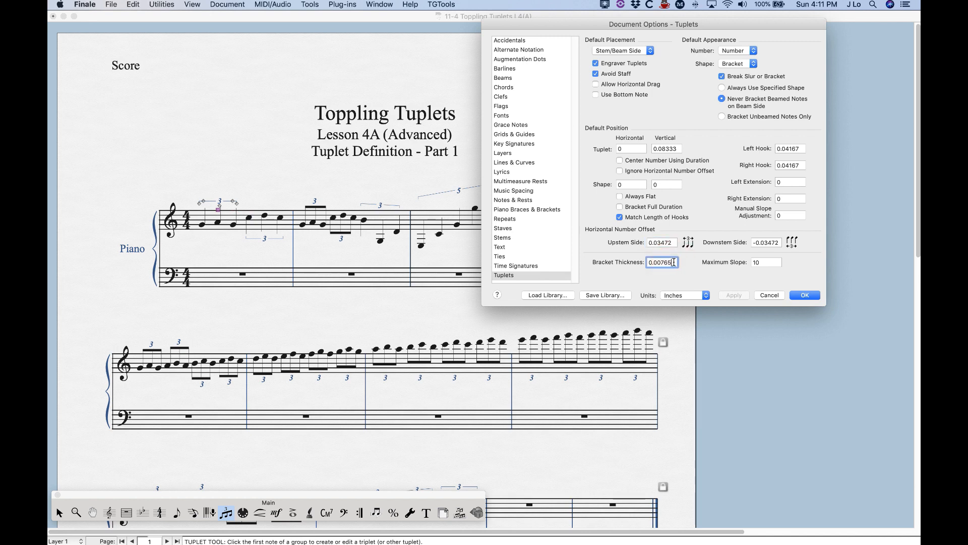
pyautogui.moveTo(674, 262)
pyautogui.mouseDown()
pyautogui.moveTo(658, 265)
pyautogui.moveTo(667, 264)
pyautogui.mouseUp()
pyautogui.write('5')
pyautogui.click(729, 295)
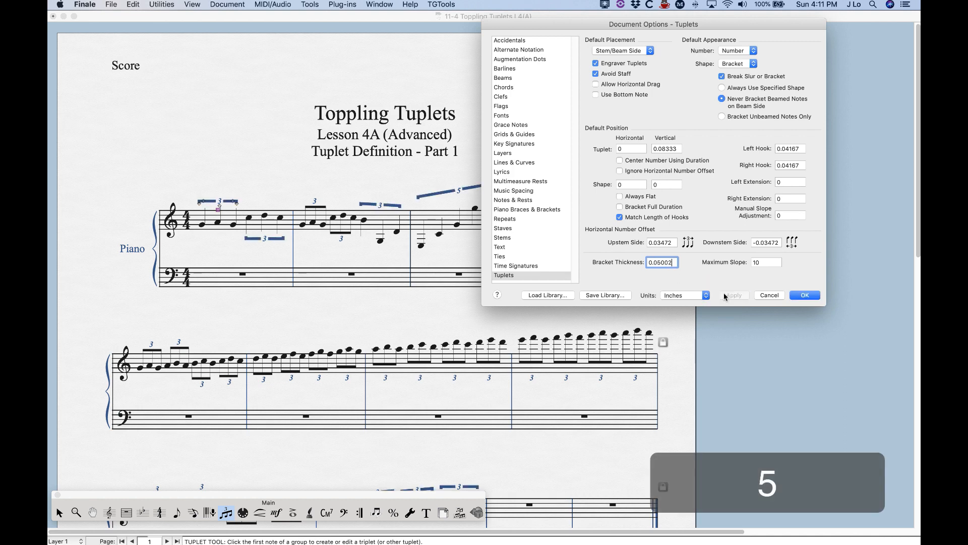
# - Restore the tuplet bracket thickness to 0.00765 inches and apply it
pyautogui.moveTo(671, 262); pyautogui.dragTo(656, 263)
pyautogui.write('0')
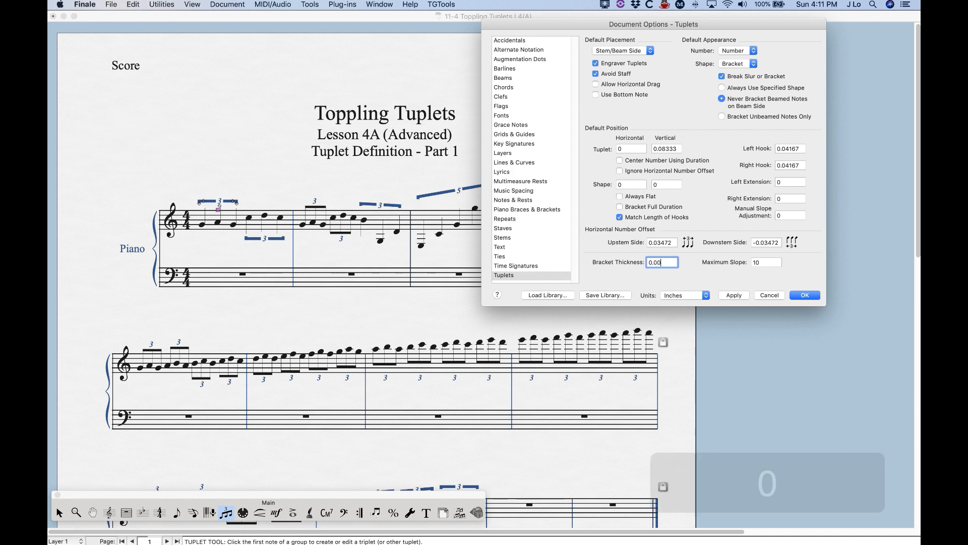
pyautogui.write('765')
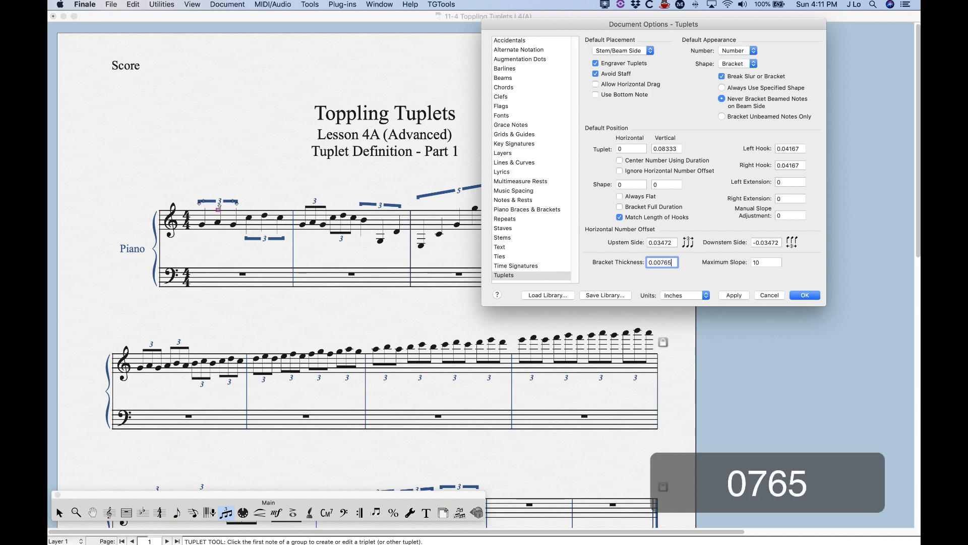
pyautogui.click(728, 298)
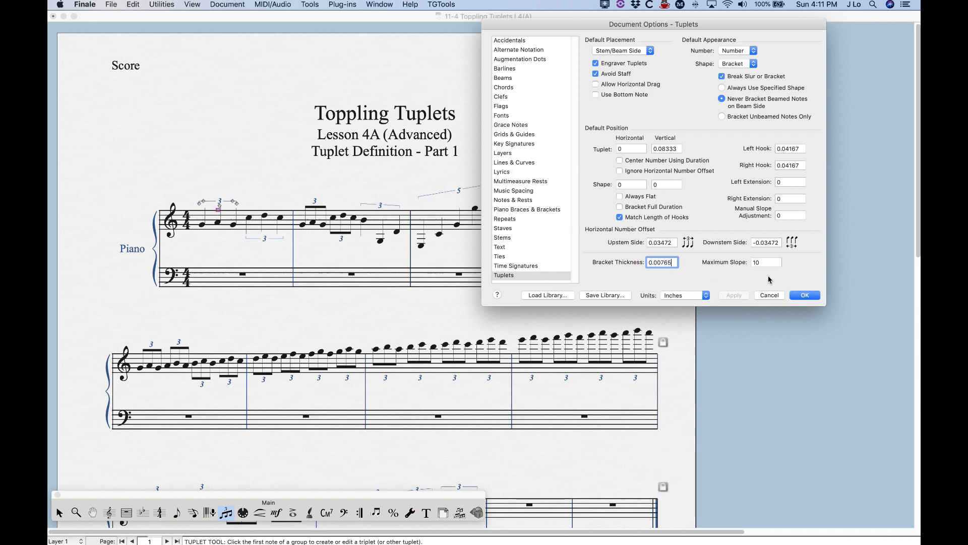
# - Try maximum tuplet slopes of 15 and 20, applying each while keeping the quintuplet and septuplet in view
pyautogui.moveTo(662, 24); pyautogui.dragTo(231, 29)
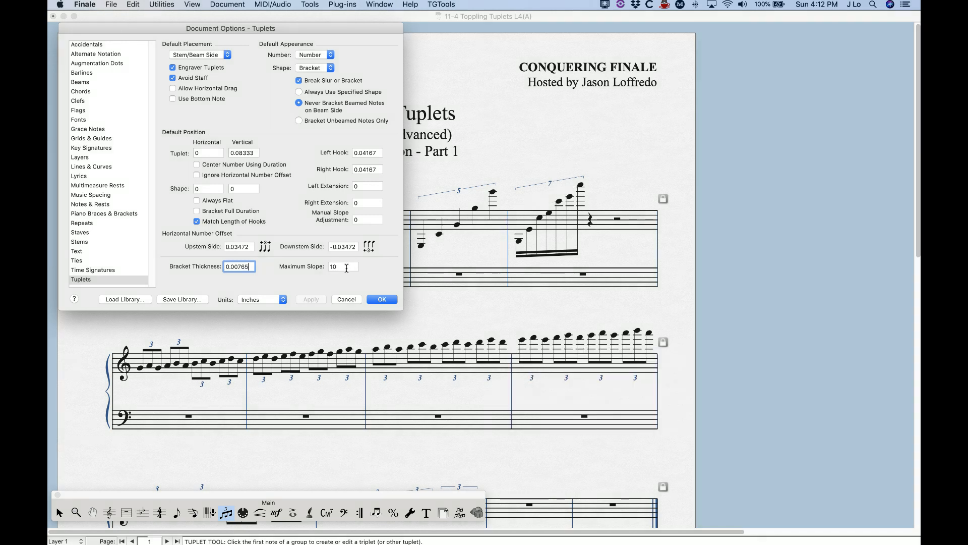
pyautogui.doubleClick(344, 267)
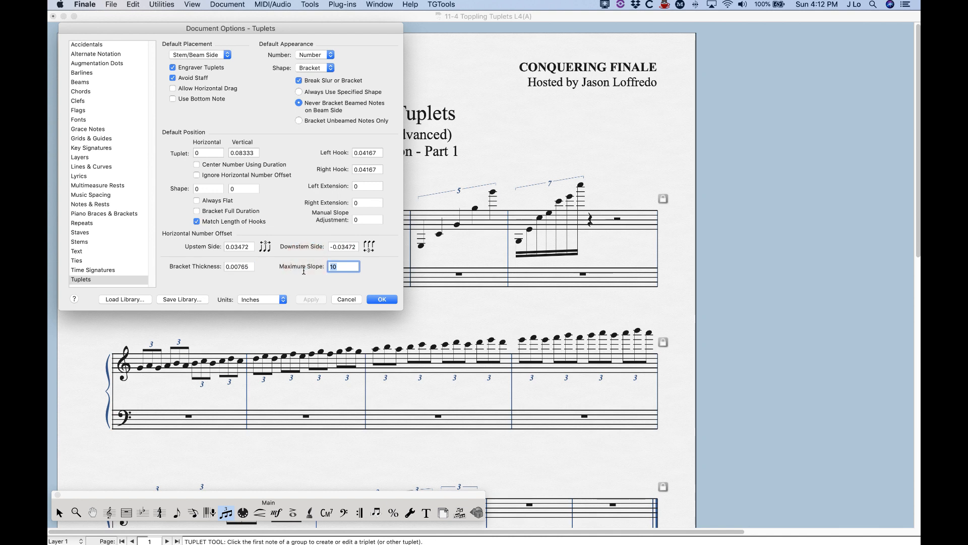
pyautogui.write('15')
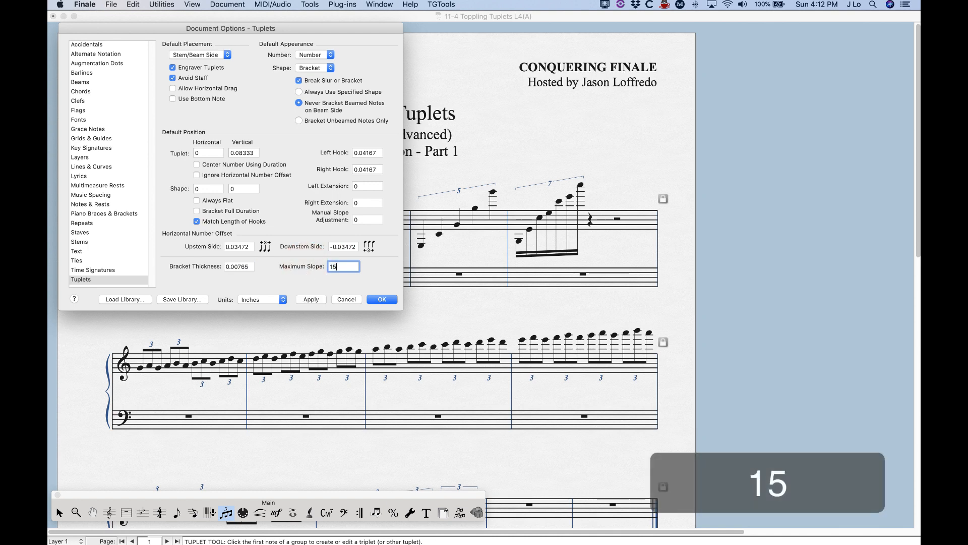
pyautogui.click(316, 301)
pyautogui.doubleClick(336, 266)
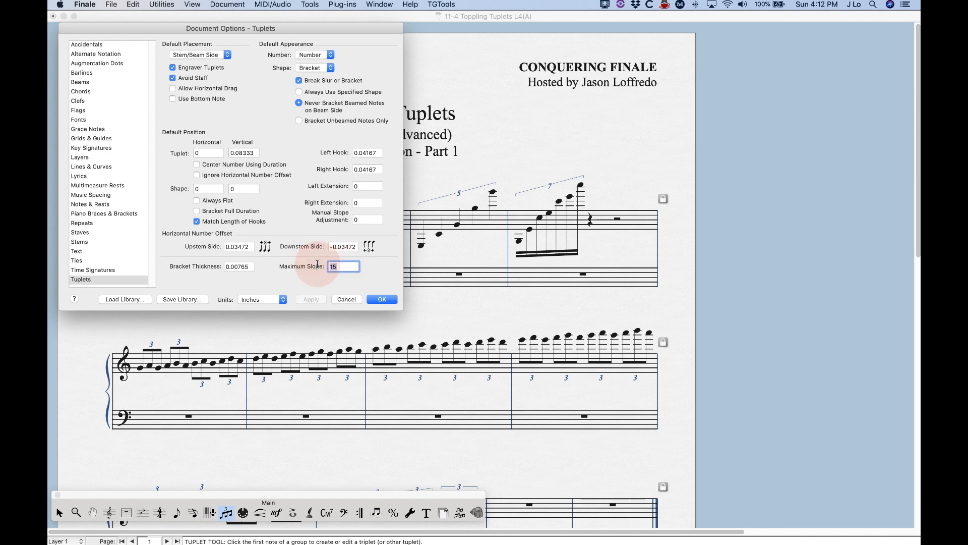
pyautogui.write('20')
pyautogui.click(316, 300)
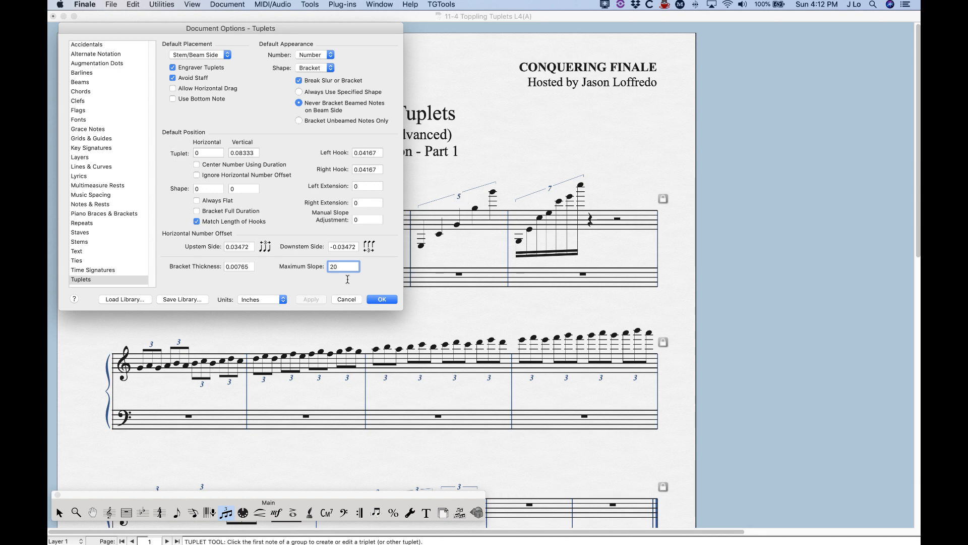
# - Return the maximum tuplet slope to 10, apply it, and close the Document Options
pyautogui.press('super+a')
pyautogui.write('10')
pyautogui.click(319, 298)
pyautogui.moveTo(335, 30); pyautogui.dragTo(617, 17)
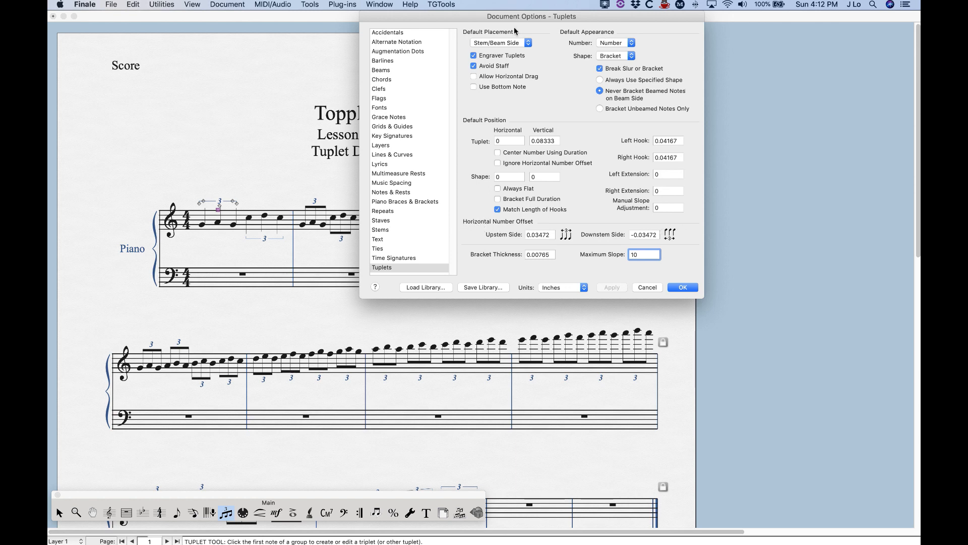
pyautogui.click(645, 288)
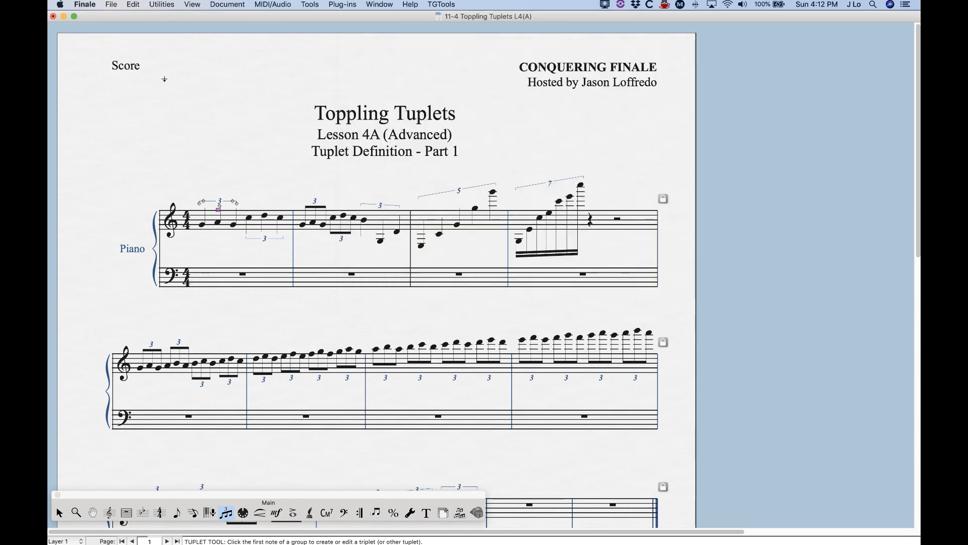
# - Select the four treble-staff measures of the first system, examine the Change Tuplets utility's settings, and cancel it
pyautogui.click(59, 512)
pyautogui.click(235, 231)
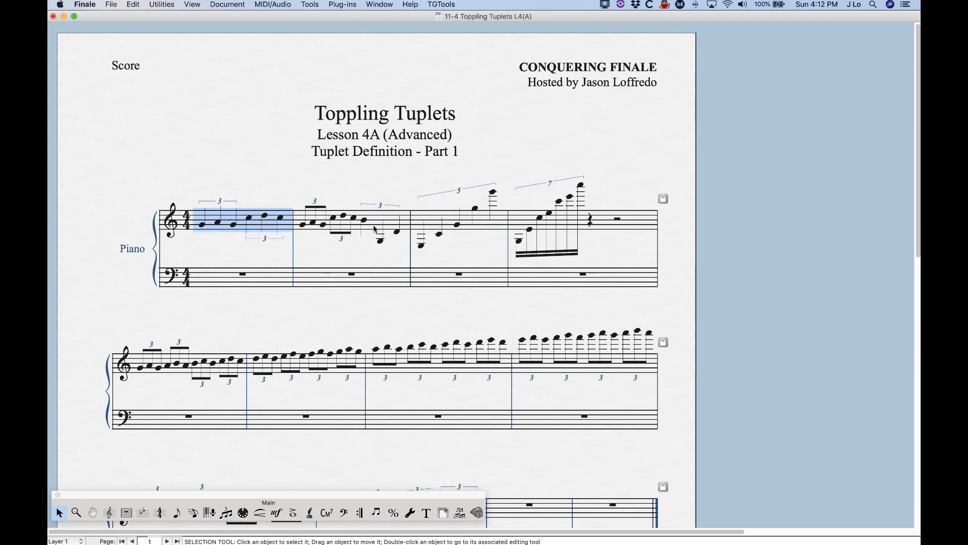
pyautogui.keyDown('shift'); pyautogui.click(621, 220); pyautogui.keyUp('shift')
pyautogui.click(161, 4)
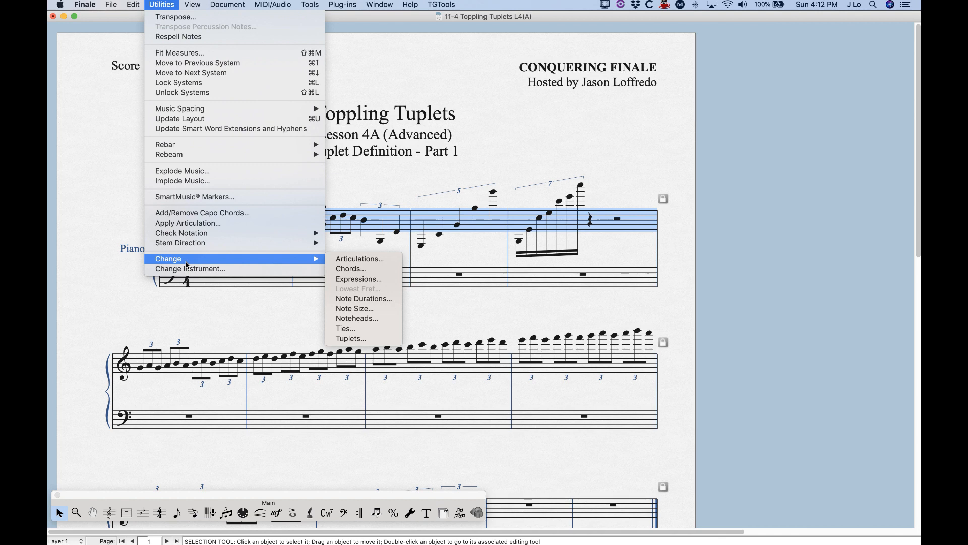
pyautogui.moveTo(307, 259)
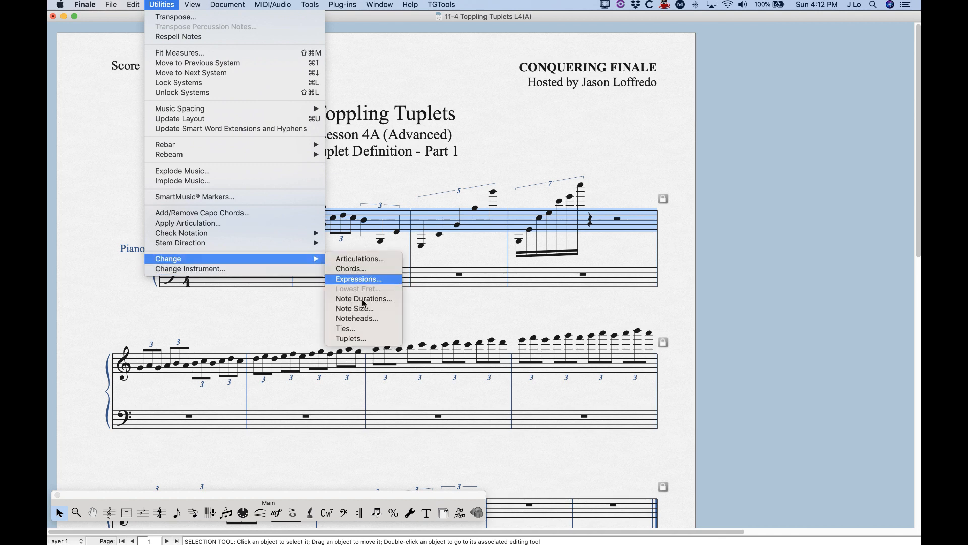
pyautogui.click(351, 339)
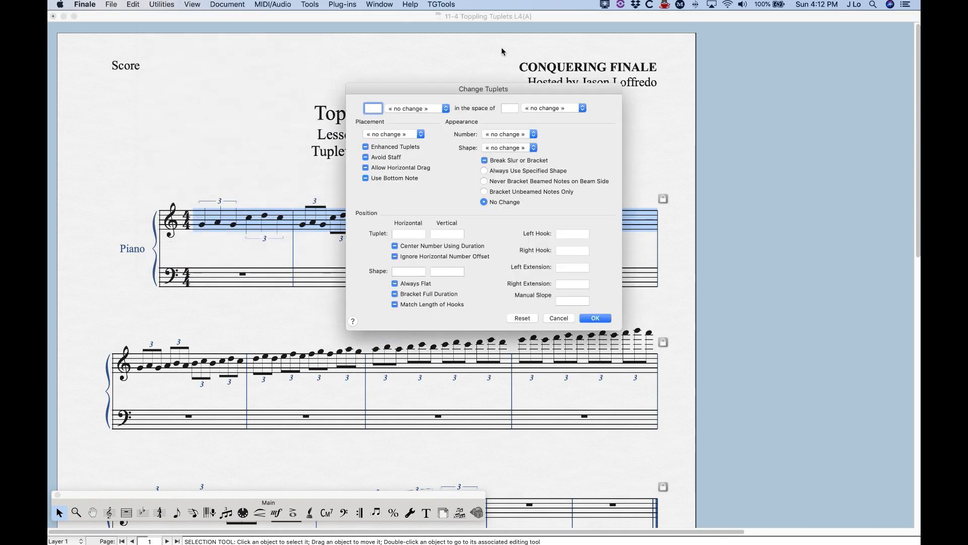
pyautogui.moveTo(456, 88); pyautogui.dragTo(446, 50)
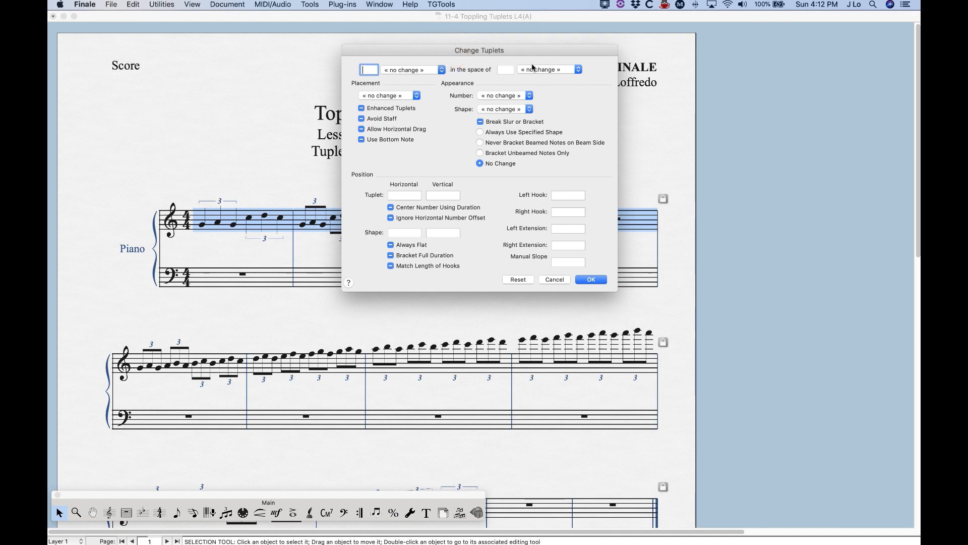
pyautogui.click(556, 280)
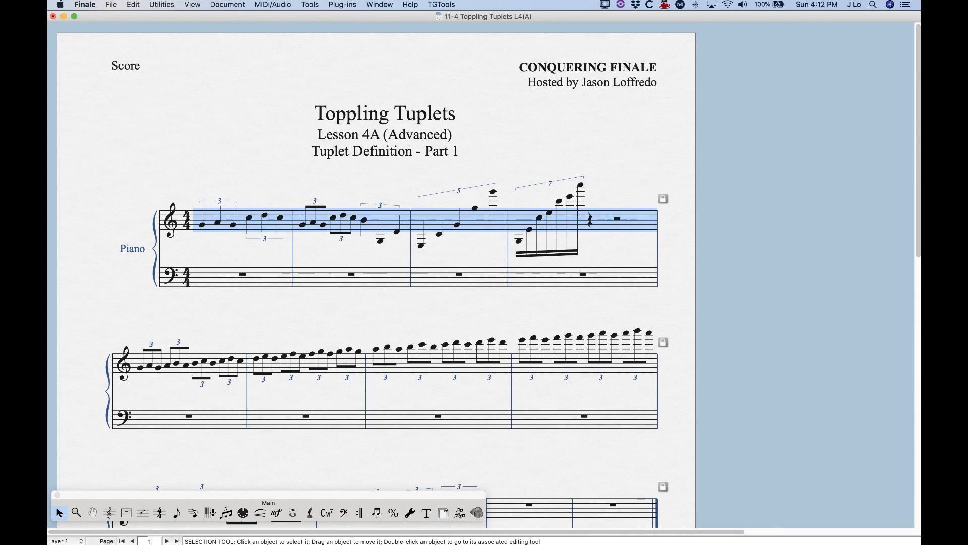
# - Arrange the Preview images of the individual Tuplet Definition, Document Options and Change Tuplets dialogs beside each other over the score
pyautogui.moveTo(48, 151); pyautogui.dragTo(241, 18)
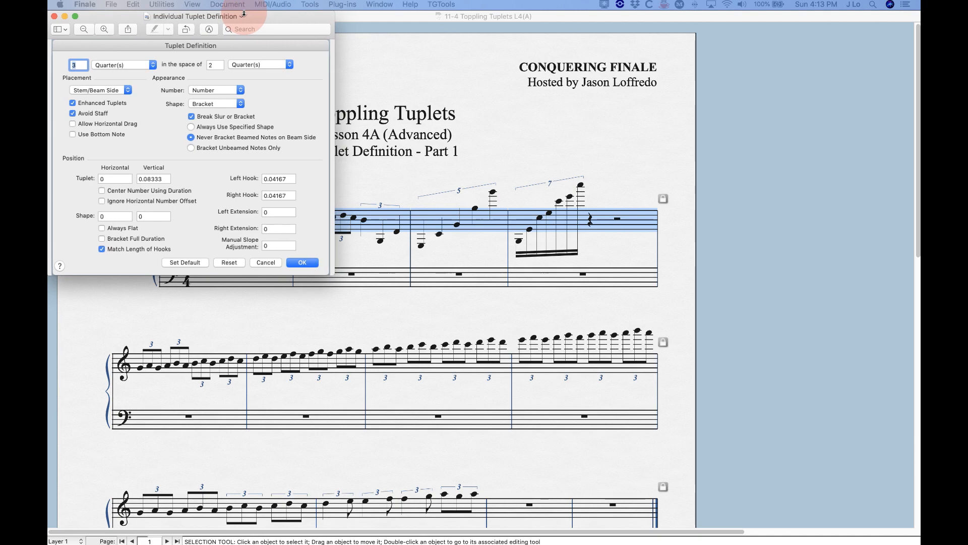
pyautogui.moveTo(49, 187); pyautogui.dragTo(549, 230)
pyautogui.moveTo(48, 58); pyautogui.dragTo(697, 20)
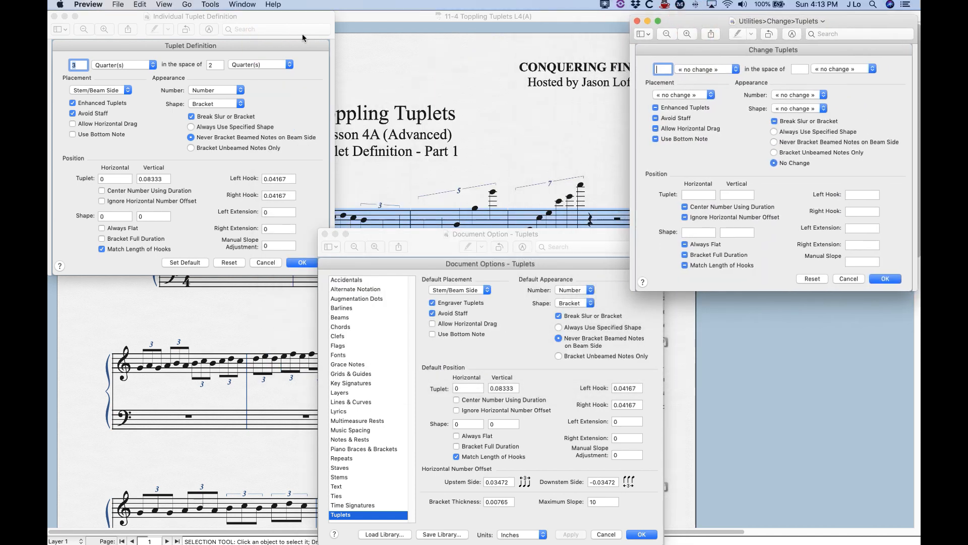
pyautogui.click(263, 22)
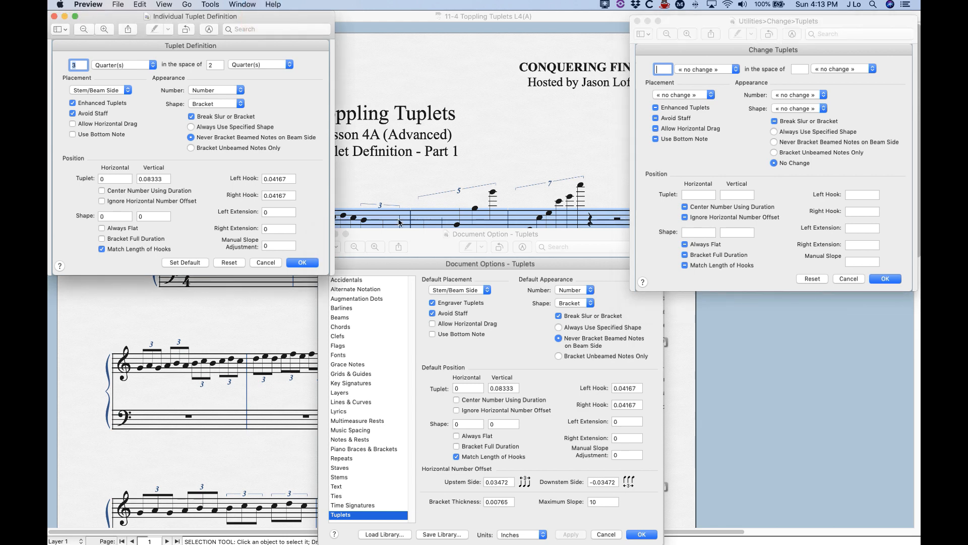
pyautogui.moveTo(432, 245); pyautogui.dragTo(420, 226)
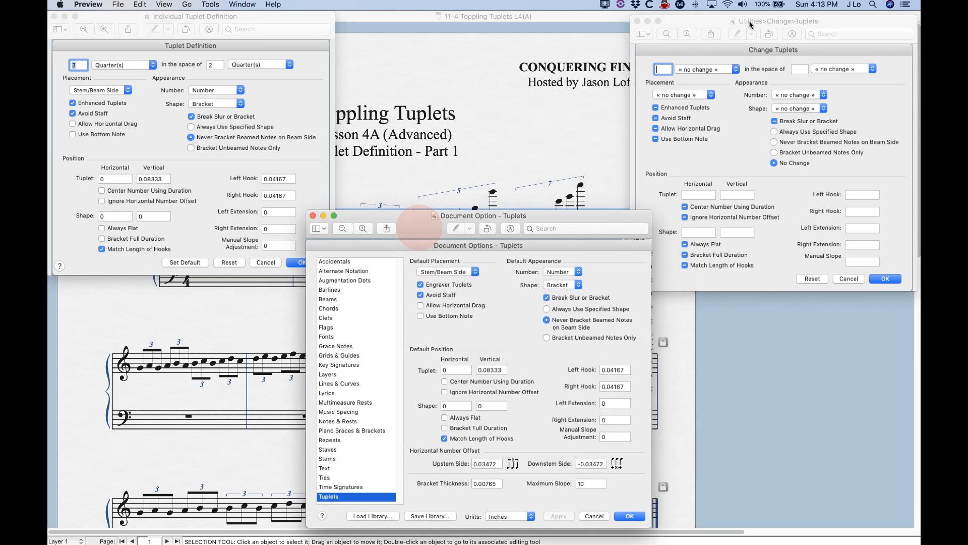
# - Compare the settings in the three tuplet dialog images, bringing each one forward and repositioning the Change Tuplets image
pyautogui.click(827, 21)
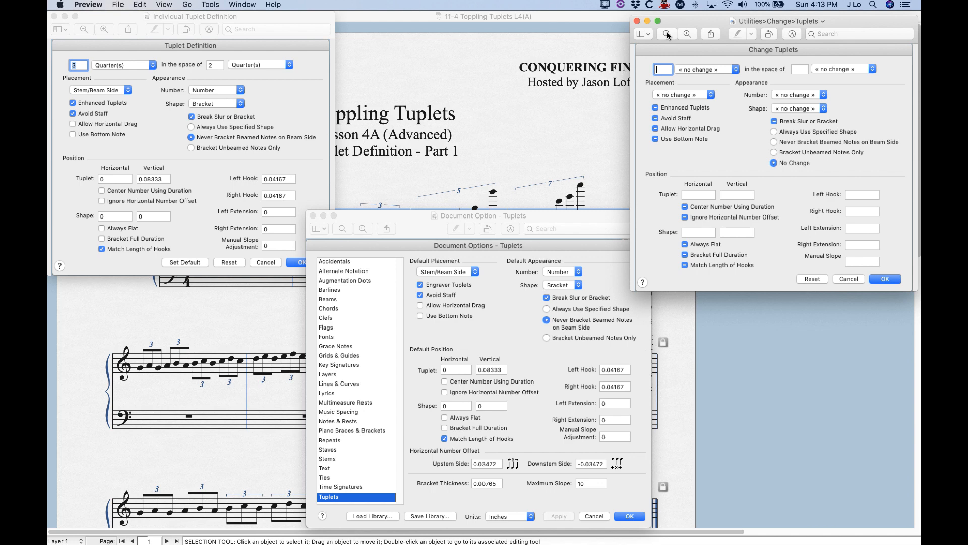
pyautogui.click(418, 233)
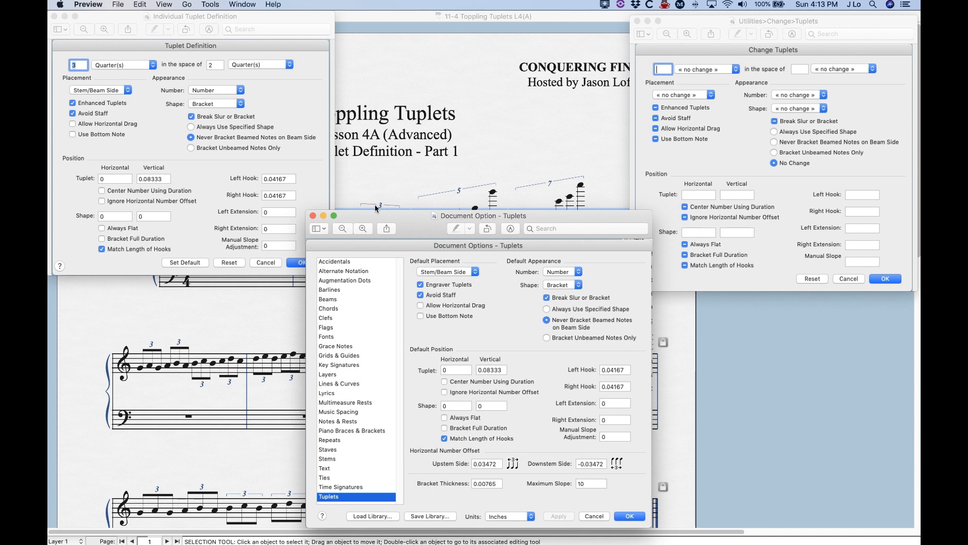
pyautogui.click(247, 19)
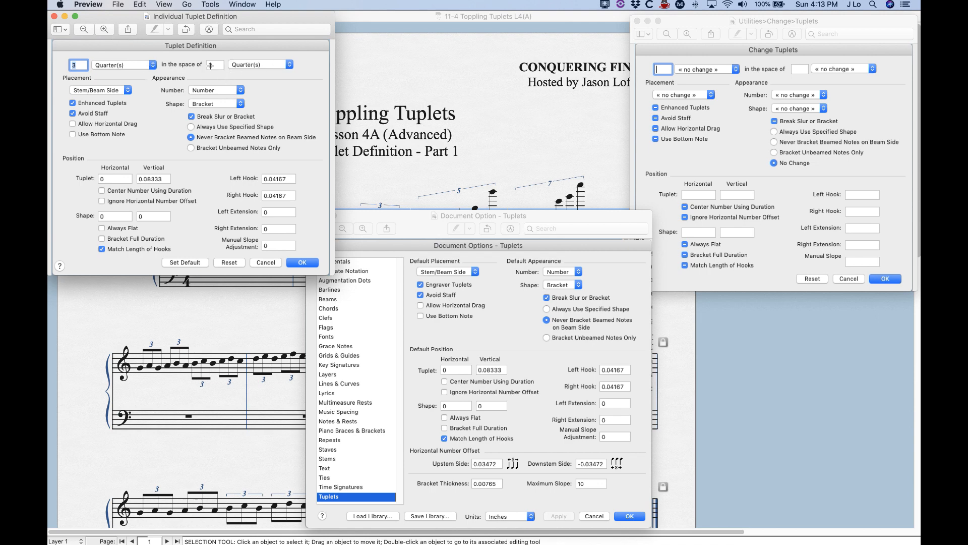
pyautogui.click(743, 55)
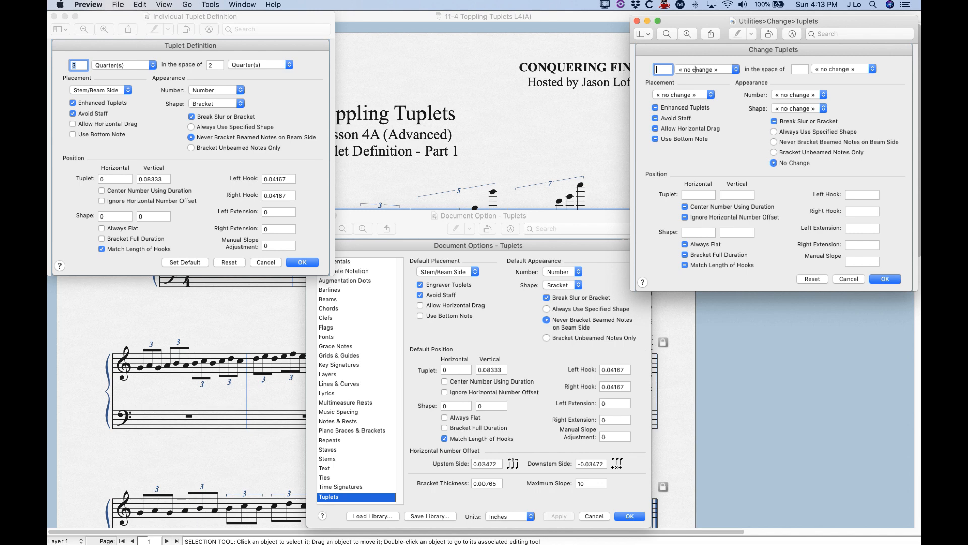
pyautogui.click(271, 21)
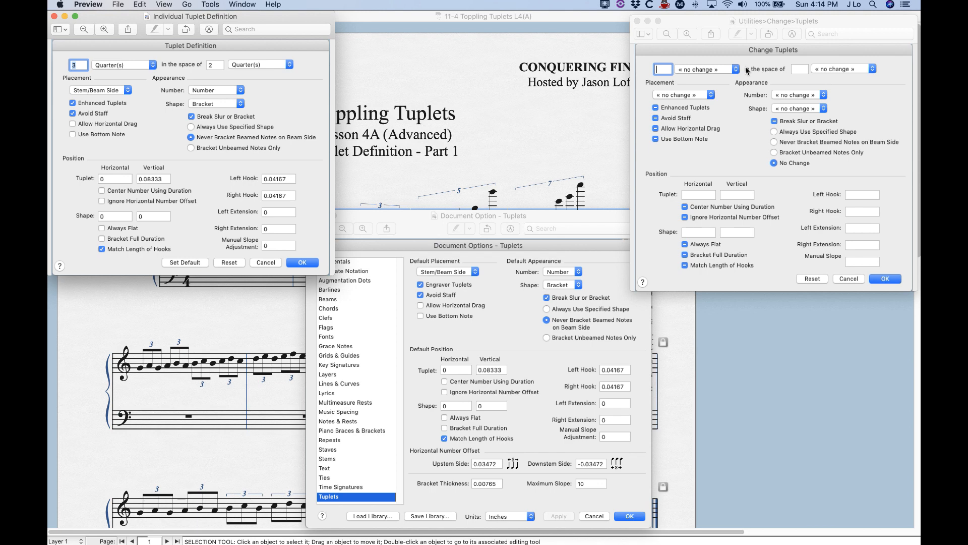
pyautogui.moveTo(258, 21); pyautogui.dragTo(260, 21)
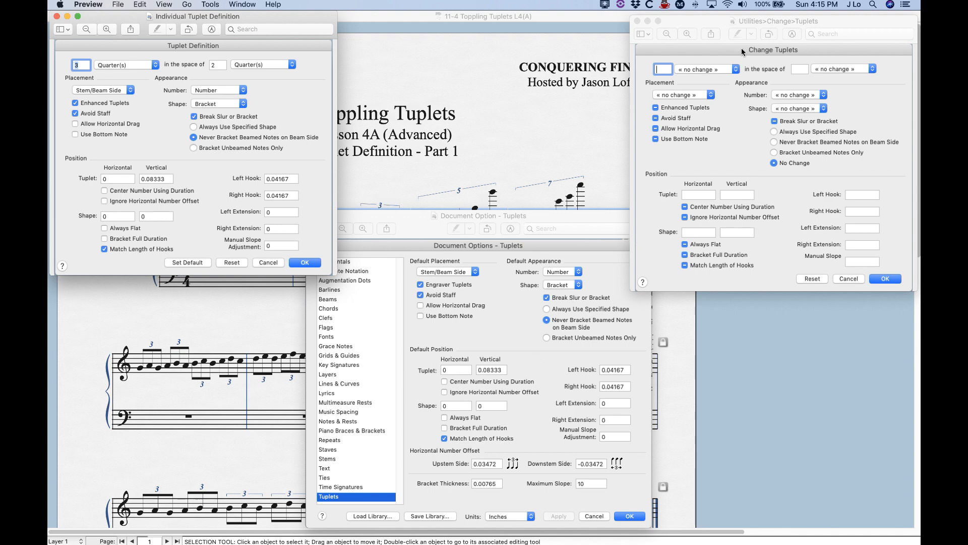
pyautogui.moveTo(720, 25); pyautogui.dragTo(667, 19)
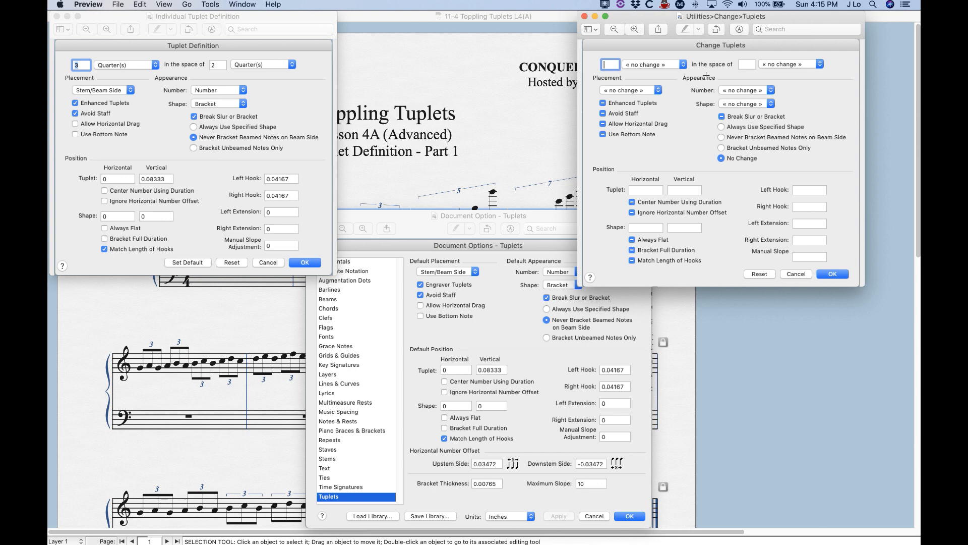
pyautogui.moveTo(668, 20); pyautogui.dragTo(706, 20)
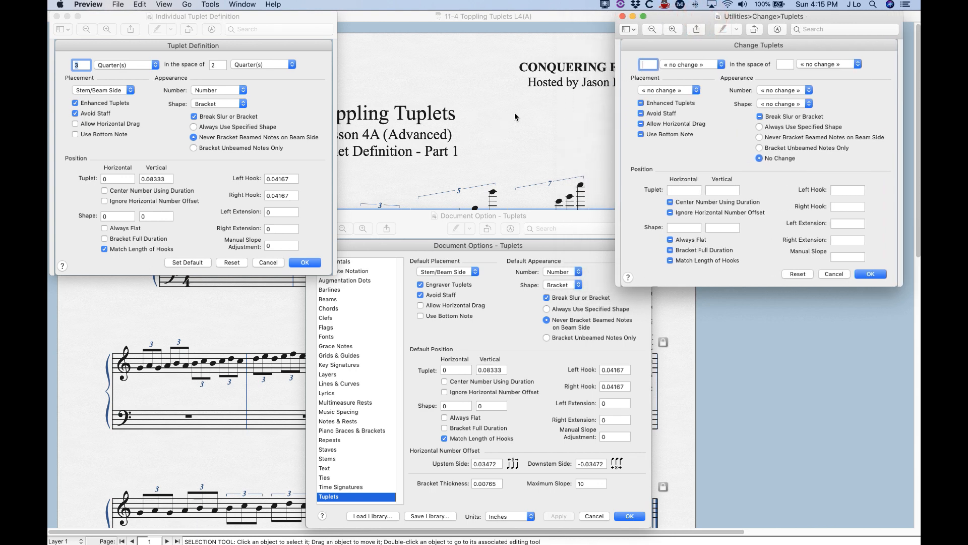
pyautogui.moveTo(701, 20); pyautogui.dragTo(662, 20)
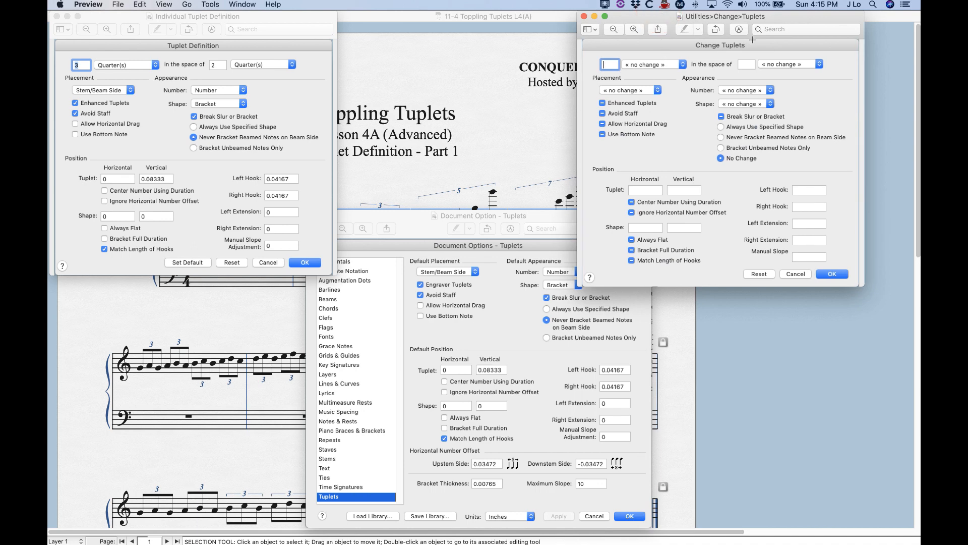
# - Switch back to Finale, open the Change Tuplets utility for the selected measures, and examine its note duration choices
pyautogui.click(498, 78)
pyautogui.click(165, 4)
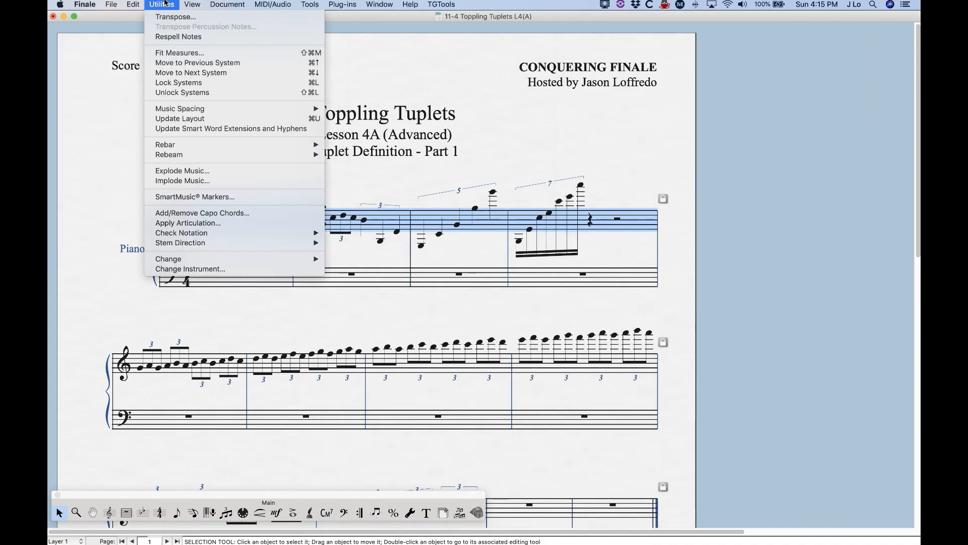
pyautogui.moveTo(303, 260)
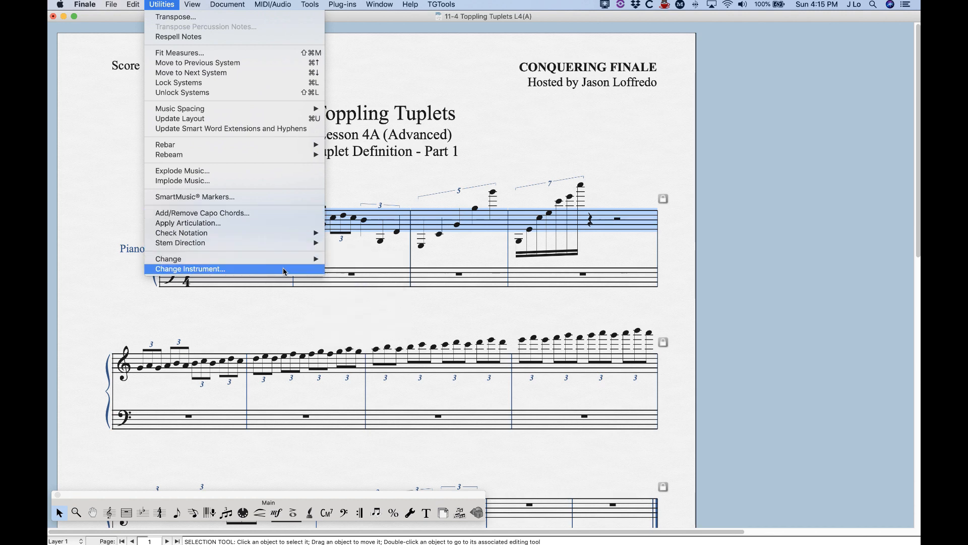
pyautogui.click(362, 338)
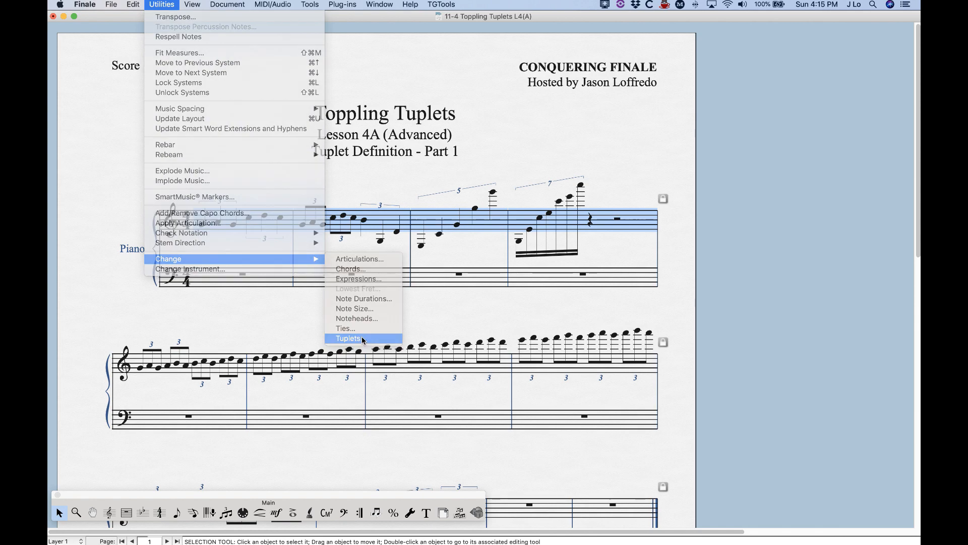
pyautogui.moveTo(417, 89); pyautogui.dragTo(337, 54)
pyautogui.click(347, 68)
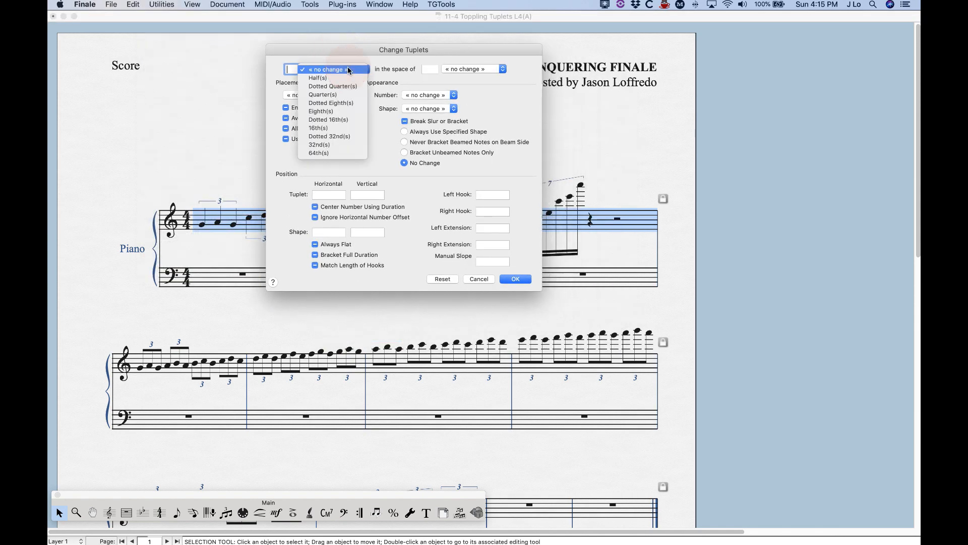
pyautogui.click(347, 66)
pyautogui.click(322, 93)
pyautogui.click(323, 94)
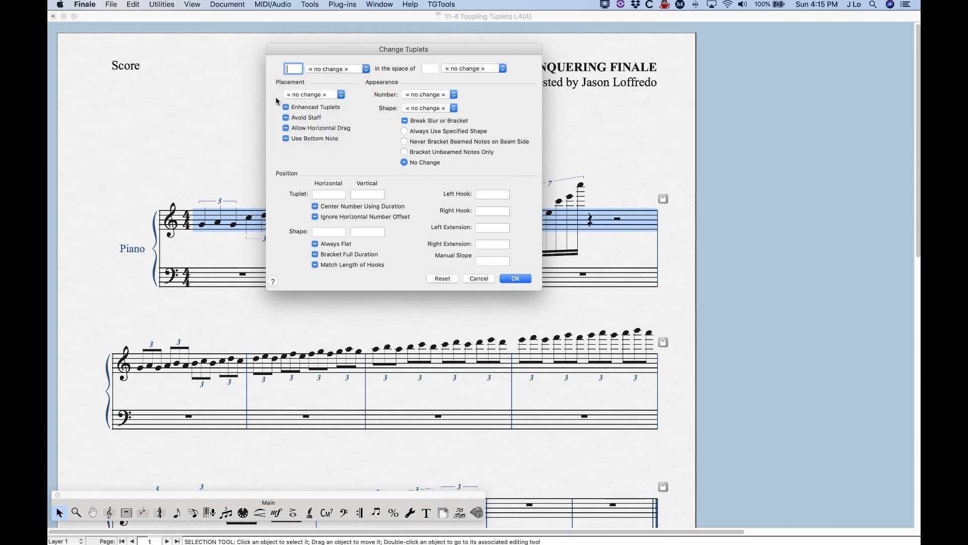
# - Examine the placement choices in Change Tuplets with the dialog moved clear of the first measure's triplets
pyautogui.click(327, 97)
pyautogui.click(328, 96)
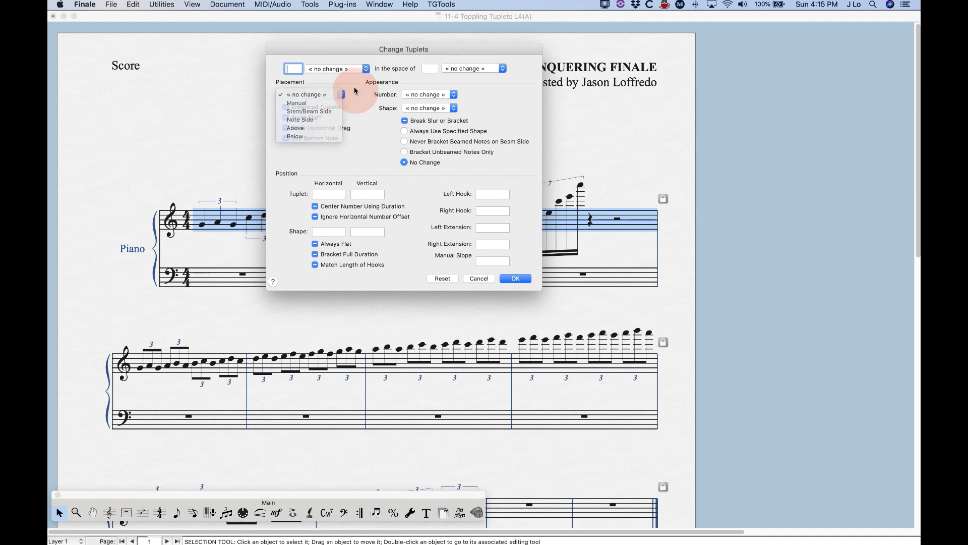
pyautogui.moveTo(339, 51); pyautogui.dragTo(435, 71)
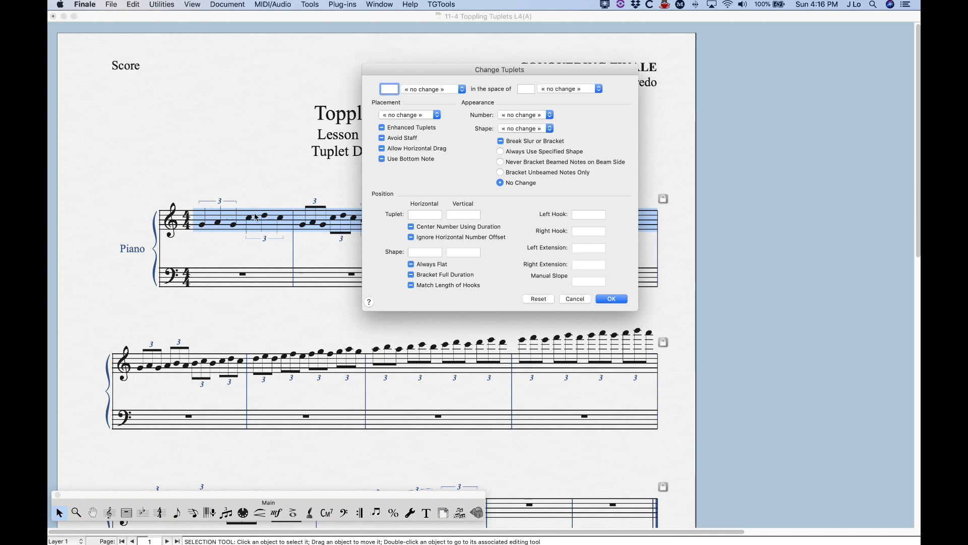
pyautogui.click(433, 116)
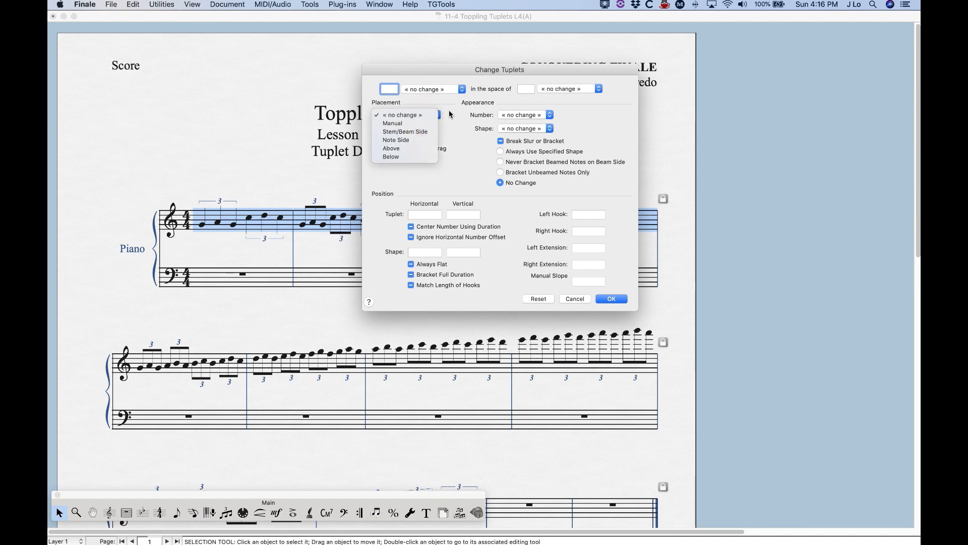
pyautogui.click(450, 114)
pyautogui.click(436, 115)
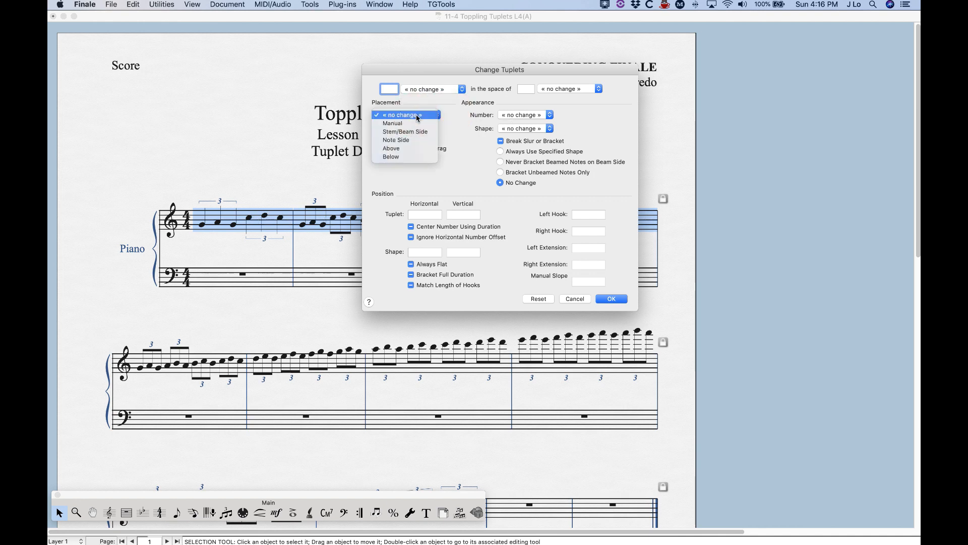
pyautogui.click(446, 114)
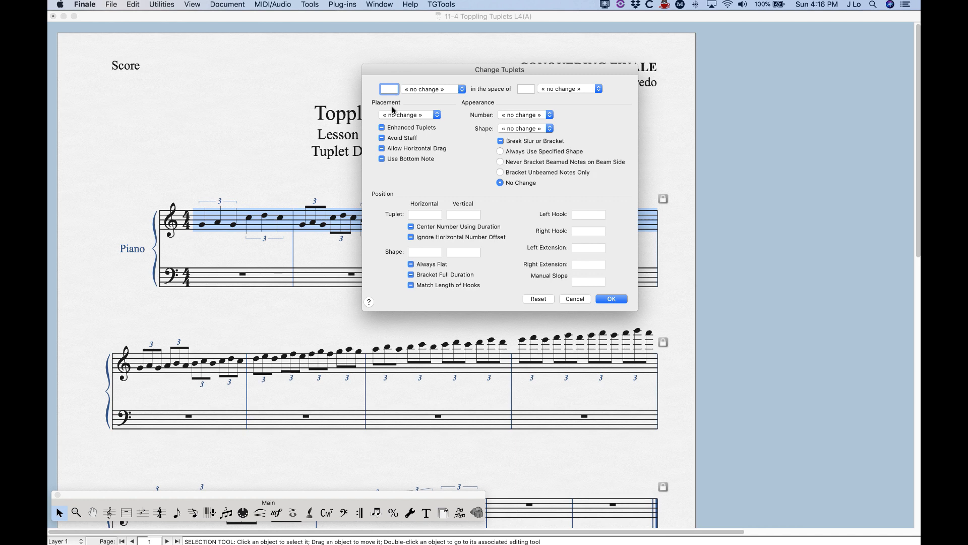
# - Try the Stem/Beam Side placement in Change Tuplets, return it to no change, and view the number choices
pyautogui.click(434, 117)
pyautogui.click(418, 132)
pyautogui.click(428, 115)
pyautogui.click(416, 99)
pyautogui.click(508, 115)
pyautogui.click(457, 109)
# - Cycle the Enhanced Tuplets option in Change Tuplets through its states and back to the mixed, no-change state
pyautogui.click(382, 128)
pyautogui.click(383, 128)
pyautogui.click(382, 129)
pyautogui.click(383, 128)
pyautogui.click(382, 127)
# - Try Bracket Unbeamed Notes Only and Never Bracket Beamed Notes on Beam Side, return to No Change, and cancel Change Tuplets
pyautogui.click(500, 172)
pyautogui.click(500, 162)
pyautogui.click(501, 173)
pyautogui.click(501, 160)
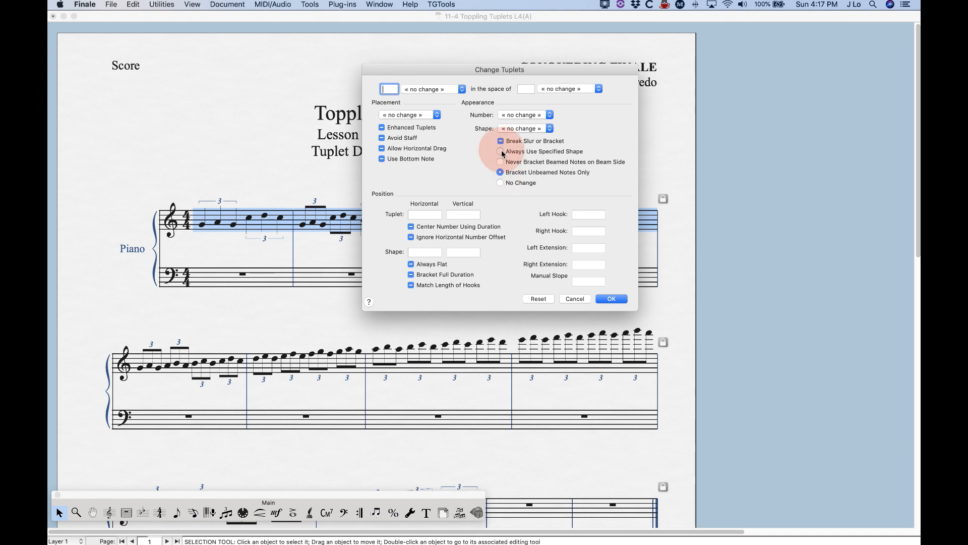
pyautogui.click(502, 172)
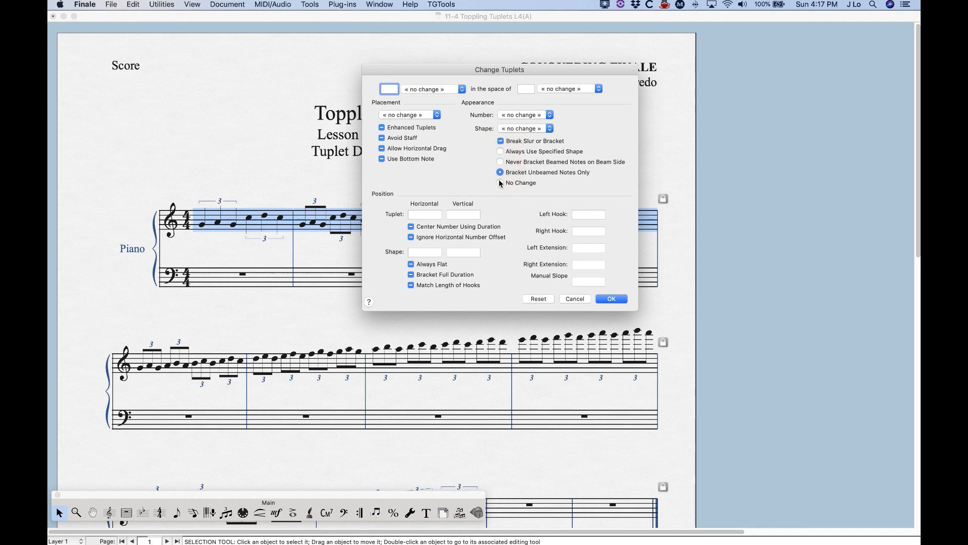
pyautogui.click(500, 184)
pyautogui.click(570, 299)
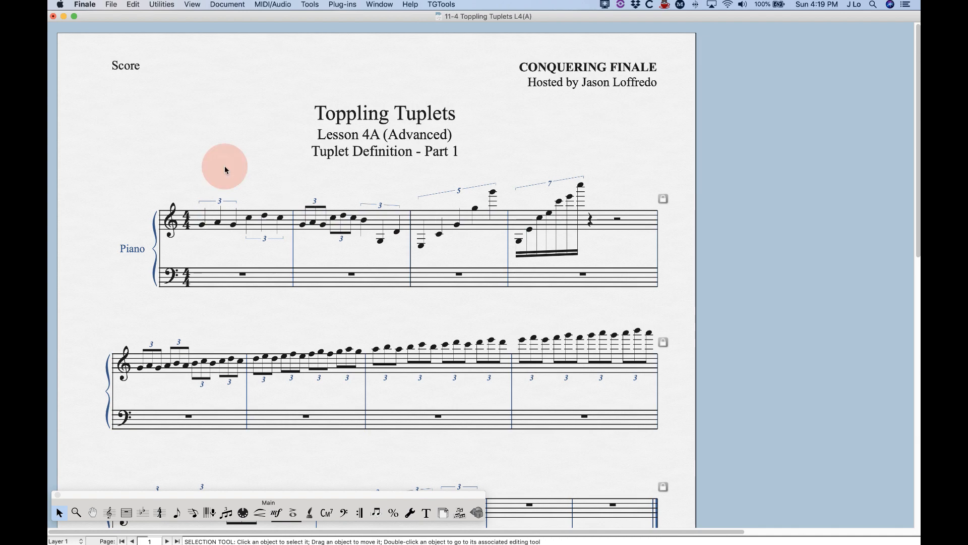
# - Open the Tuplet Definition of the first quarter-note triplet with the Tuplet tool, examine its placement choices, and cancel it
pyautogui.click(226, 512)
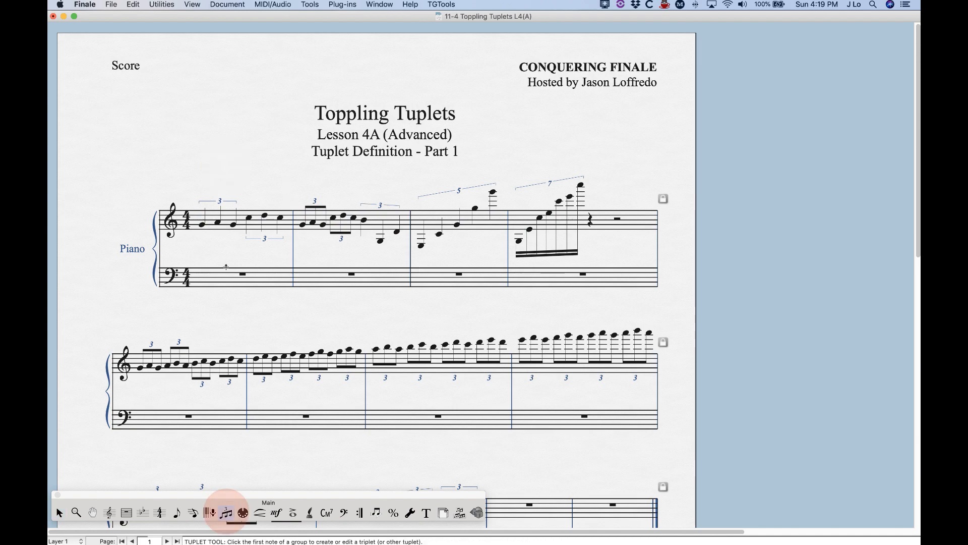
pyautogui.click(202, 220)
pyautogui.doubleClick(220, 214)
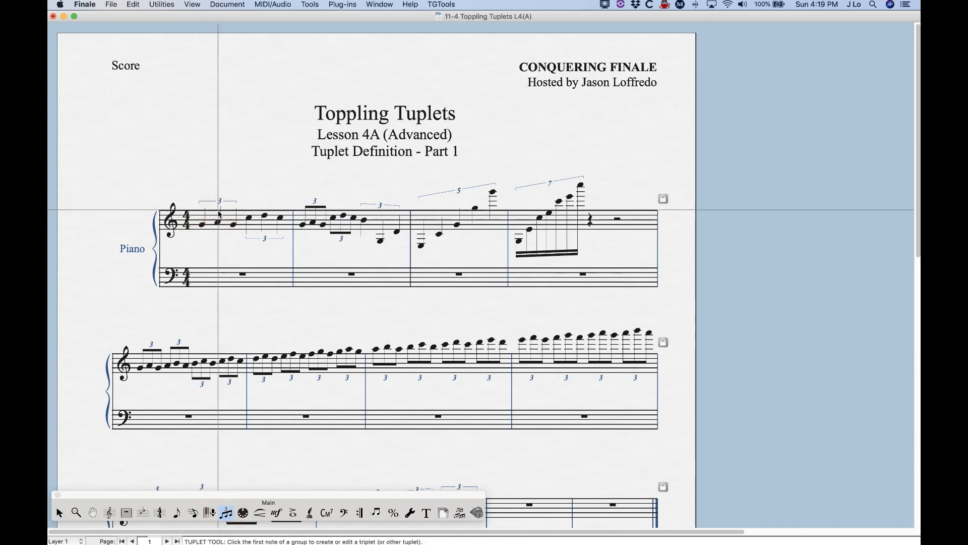
pyautogui.moveTo(453, 91); pyautogui.dragTo(398, 56)
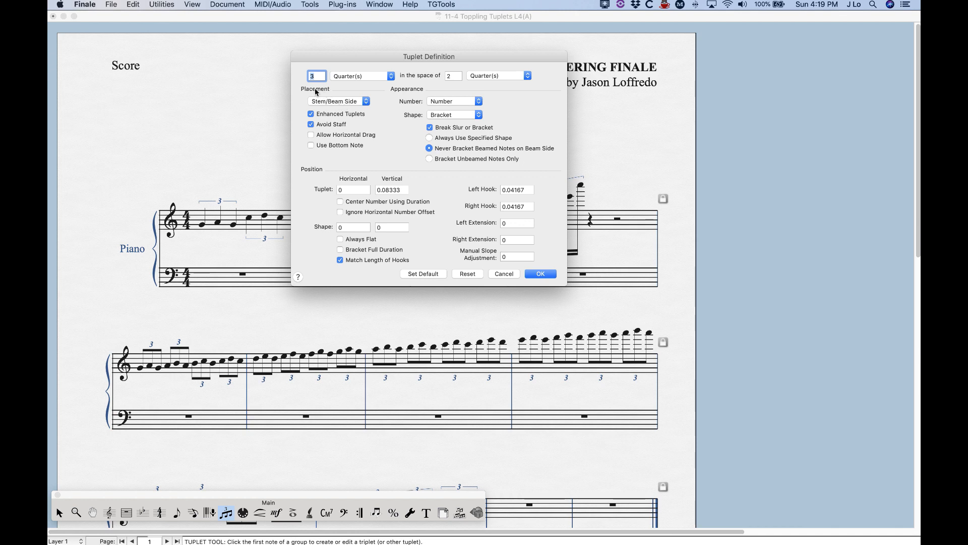
pyautogui.click(348, 101)
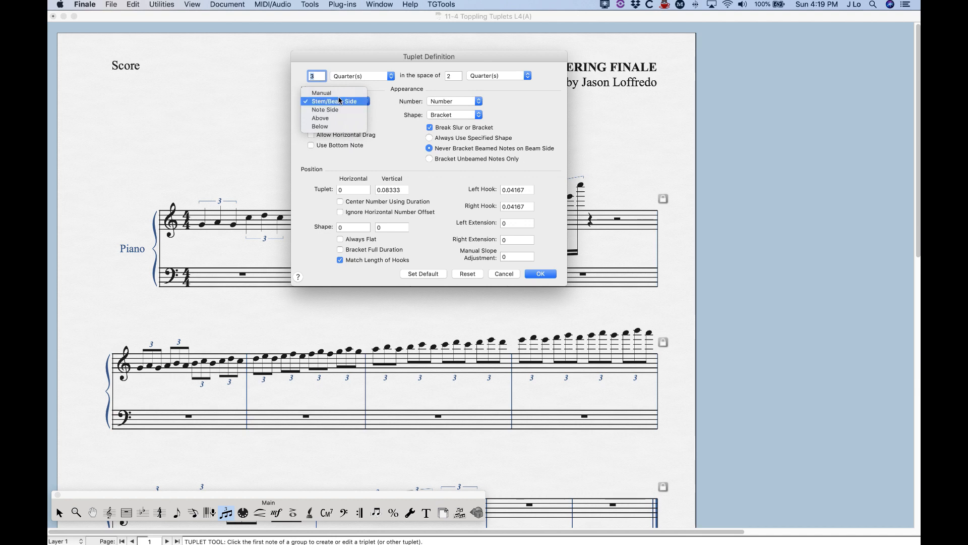
pyautogui.click(382, 110)
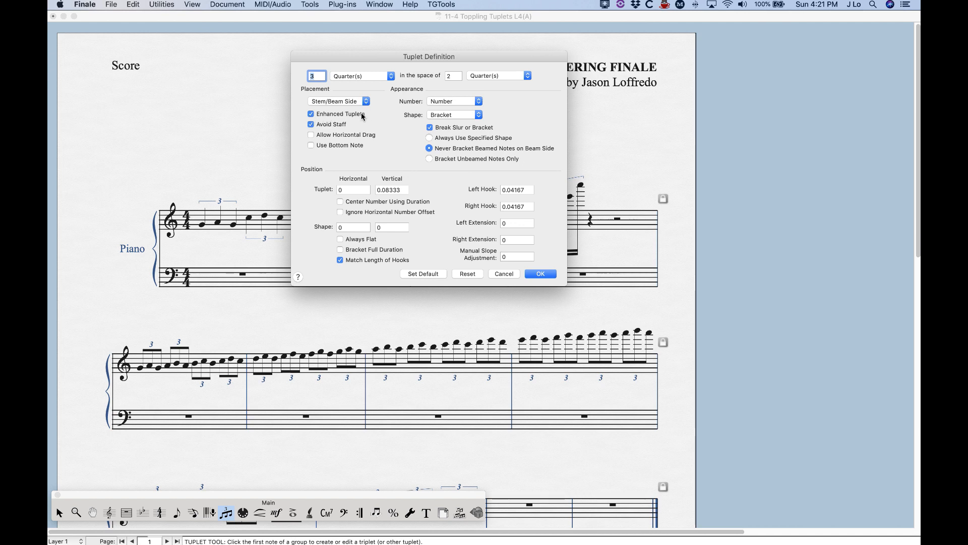
pyautogui.click(499, 274)
# - Check the default tuplet placement settings in the Document Options and close them without changes
pyautogui.click(228, 5)
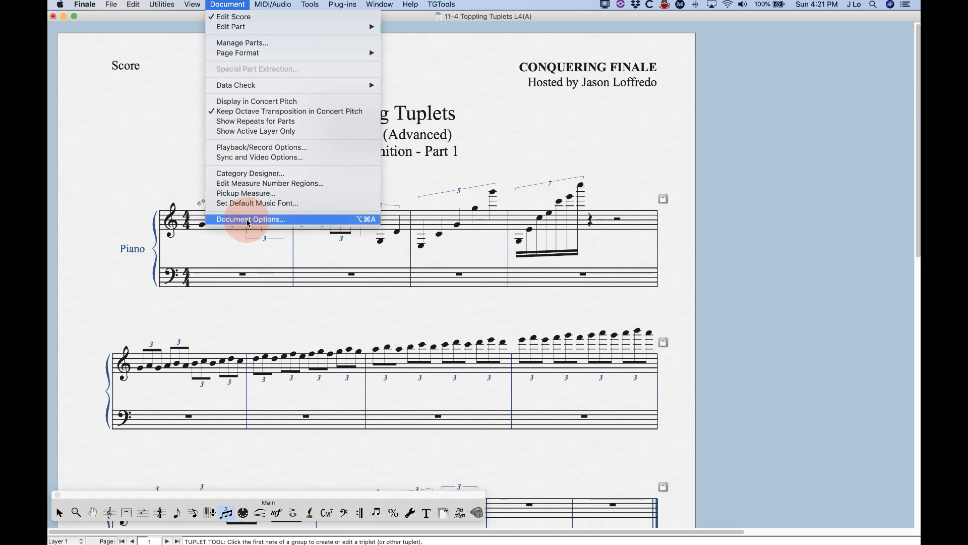
pyautogui.click(248, 220)
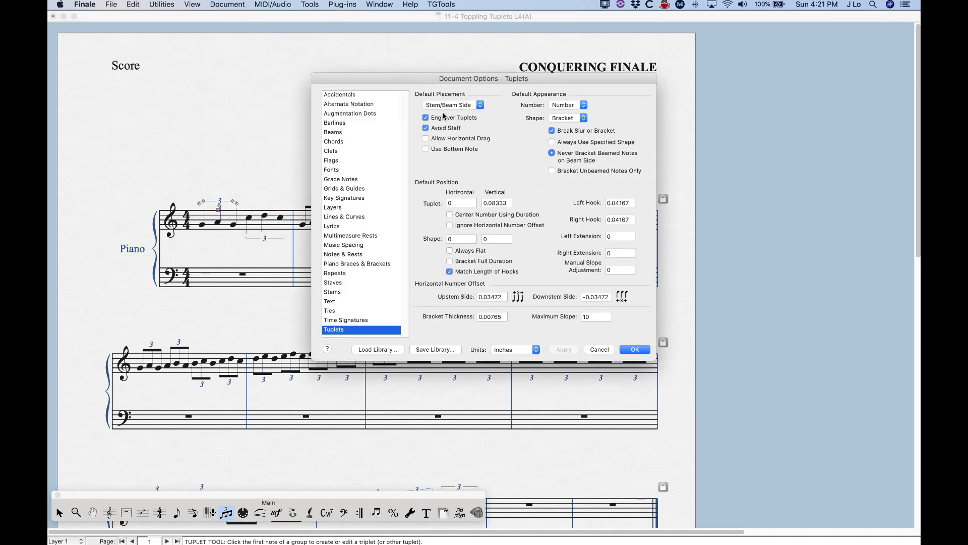
pyautogui.click(598, 349)
# - Open the Tuplet Definition of the first quarter-note triplet, examine its placement options including Avoid Staff, and cancel it
pyautogui.doubleClick(218, 210)
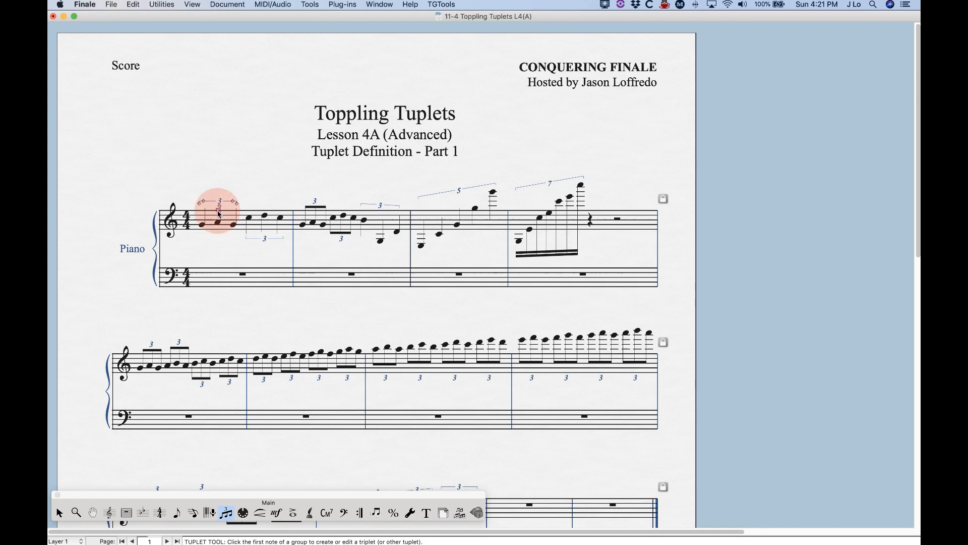
pyautogui.moveTo(405, 96); pyautogui.dragTo(382, 60)
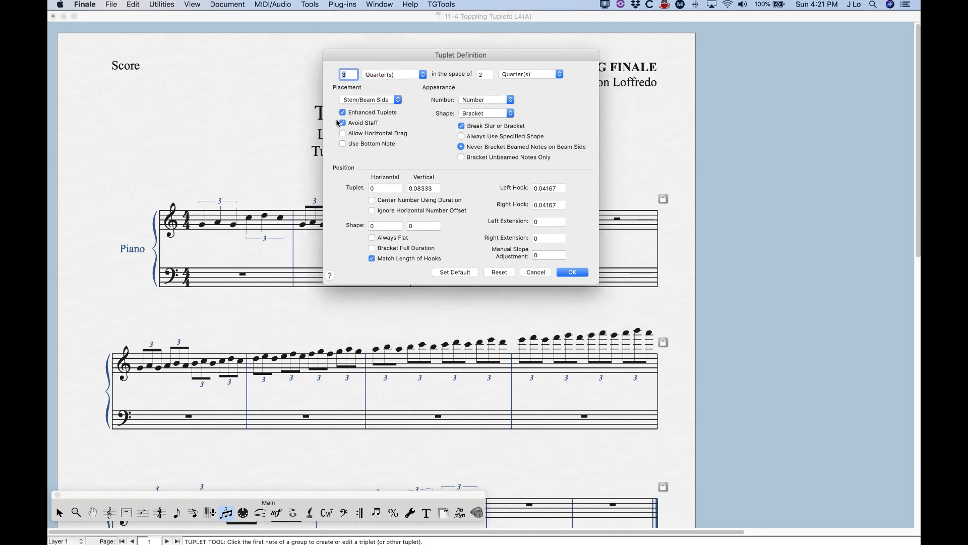
pyautogui.click(536, 272)
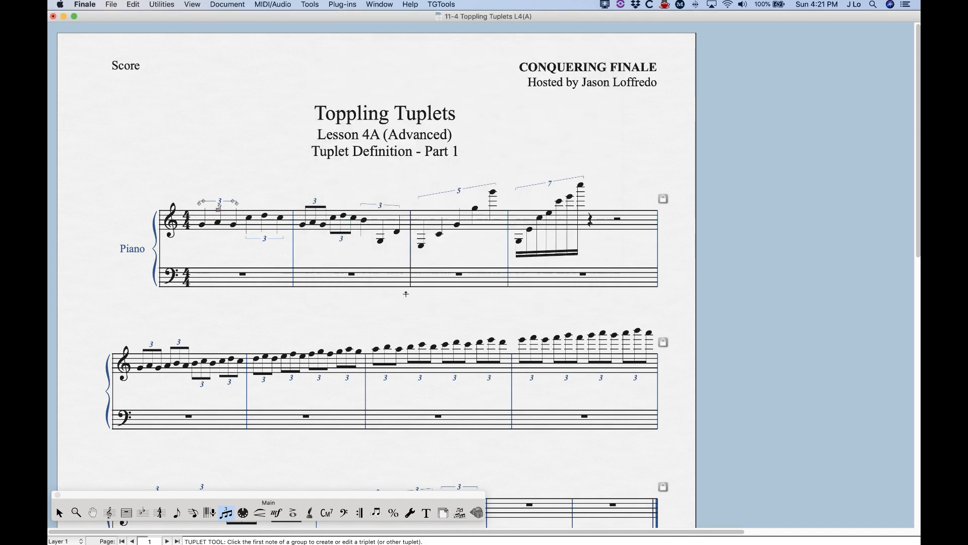
# - Turn off Avoid Staff for the first triplet in the last measure of the second system
pyautogui.scroll(-3, 413, 305)
pyautogui.scroll(-1, 535, 314)
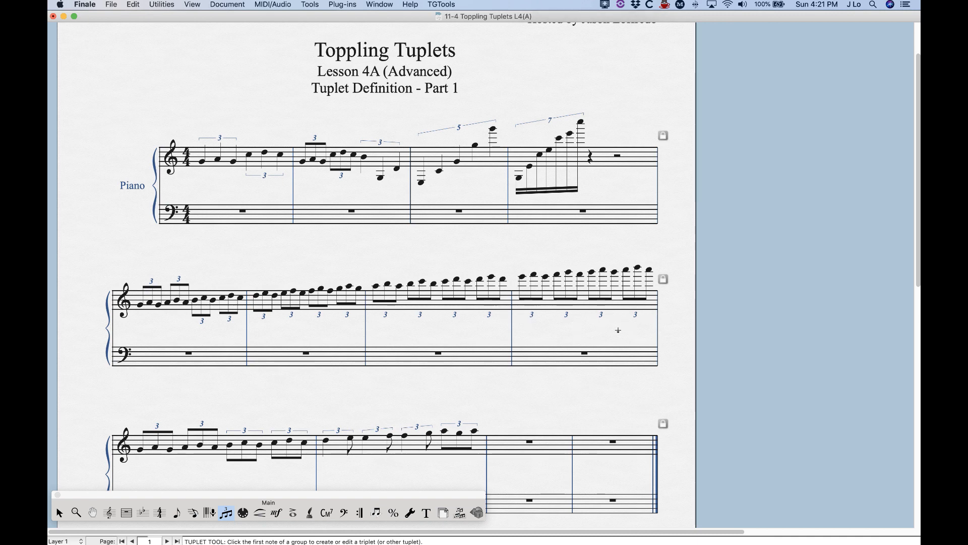
pyautogui.doubleClick(533, 323)
pyautogui.click(366, 159)
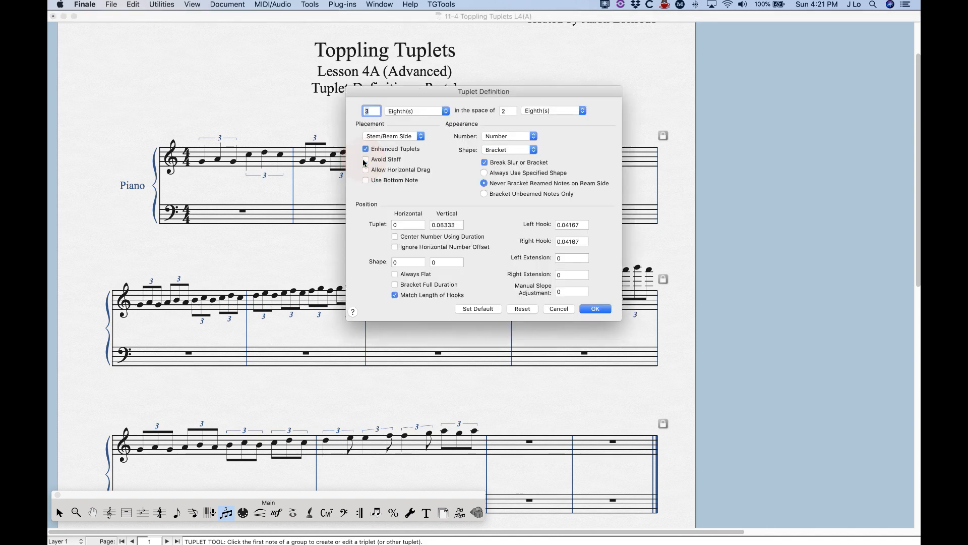
pyautogui.click(597, 310)
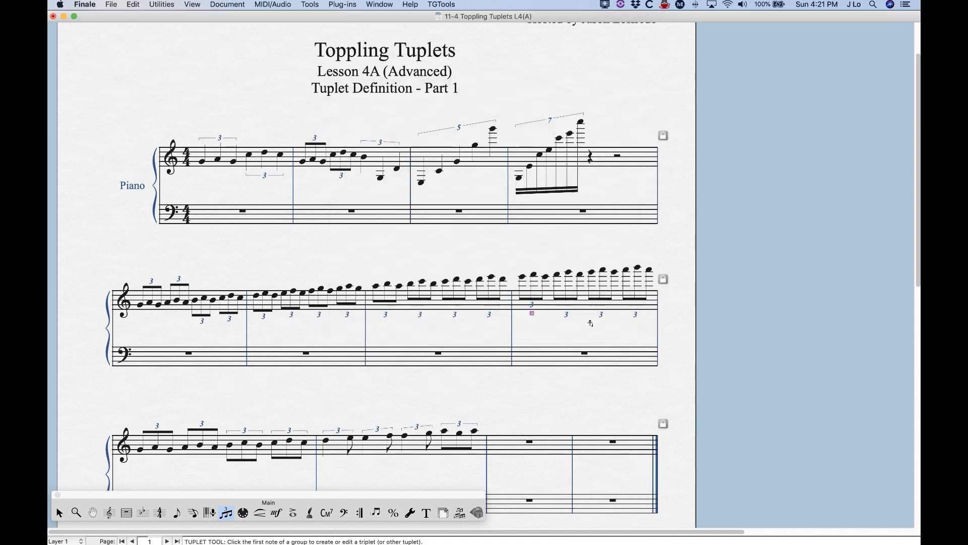
# - Turn Avoid Staff back on for the first triplet in the last measure of the second system
pyautogui.doubleClick(533, 314)
pyautogui.click(366, 159)
pyautogui.click(594, 308)
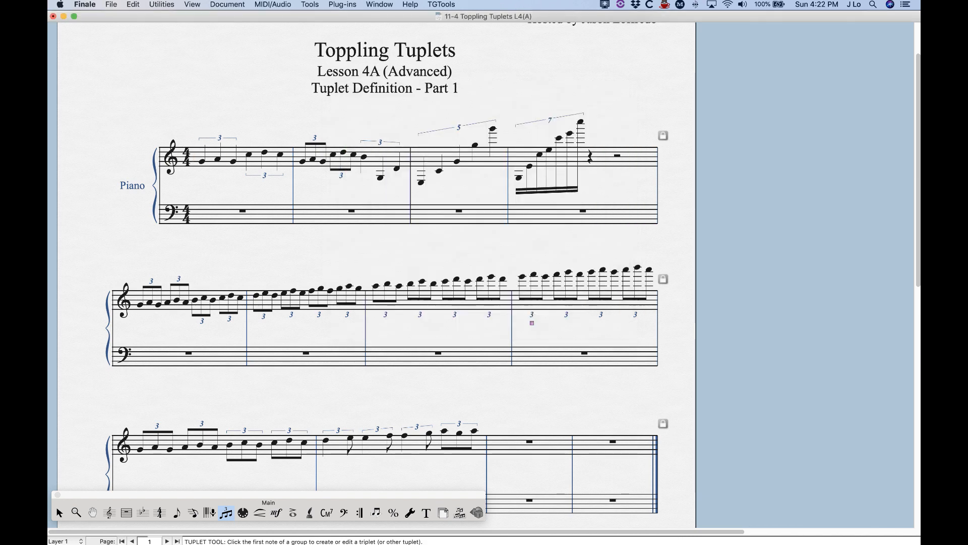
# - Enable Allow Horizontal Drag for the first quarter-note triplet and move the tuplet to about -0.028 horizontally and 0.069 vertically
pyautogui.click(218, 147)
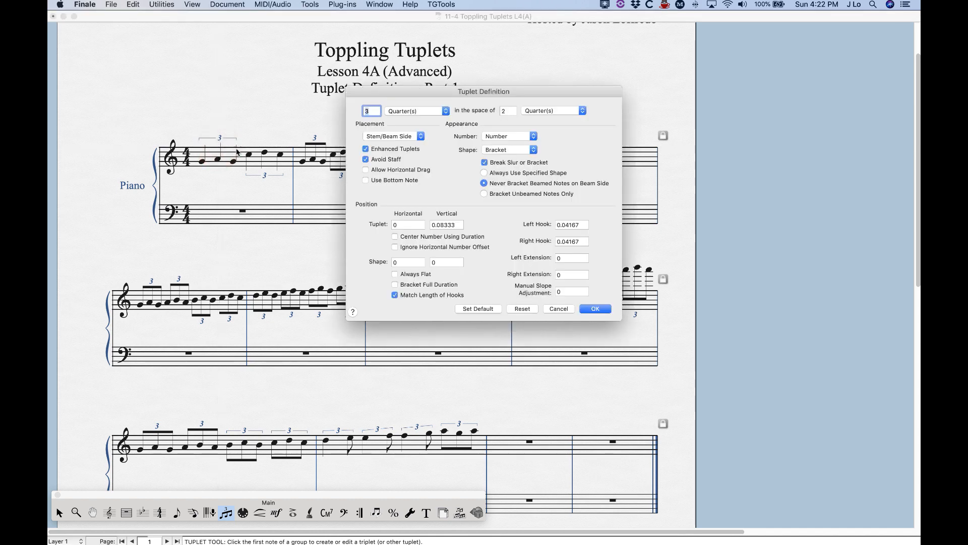
pyautogui.click(408, 172)
pyautogui.click(598, 309)
pyautogui.moveTo(217, 145)
pyautogui.mouseDown()
pyautogui.moveTo(199, 145)
pyautogui.moveTo(227, 145)
pyautogui.moveTo(218, 145)
pyautogui.mouseUp()
# - Disable Allow Horizontal Drag for the first quarter-note triplet and set its number appearance to Nothing
pyautogui.doubleClick(218, 147)
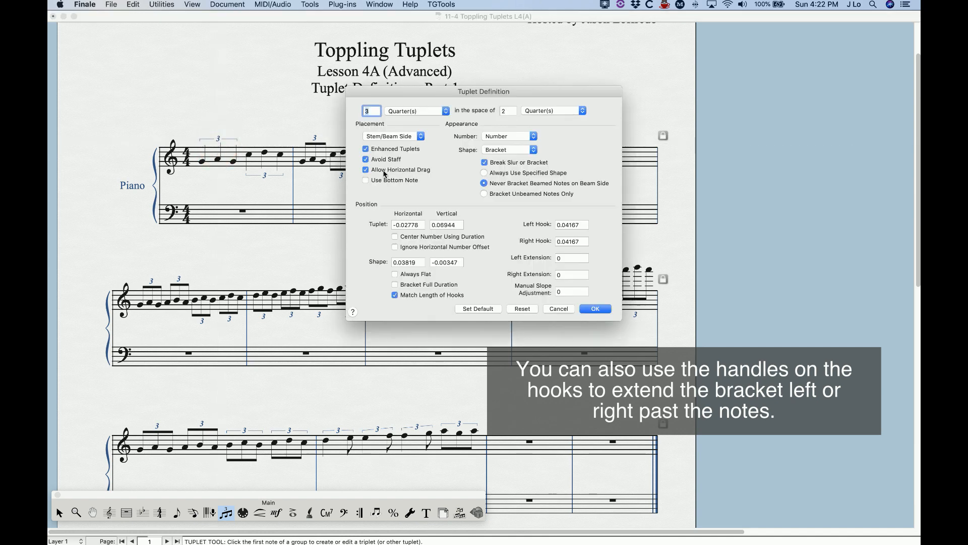
pyautogui.click(384, 170)
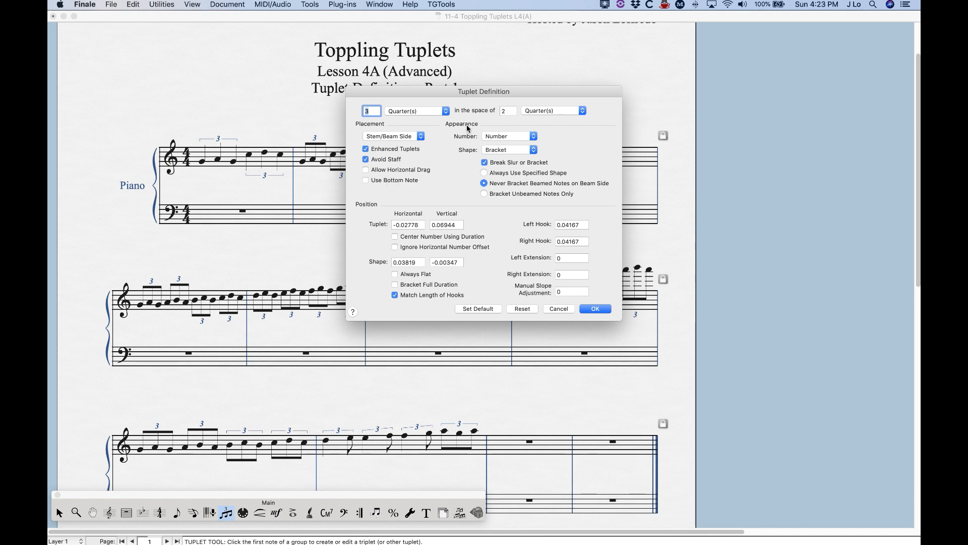
pyautogui.click(527, 140)
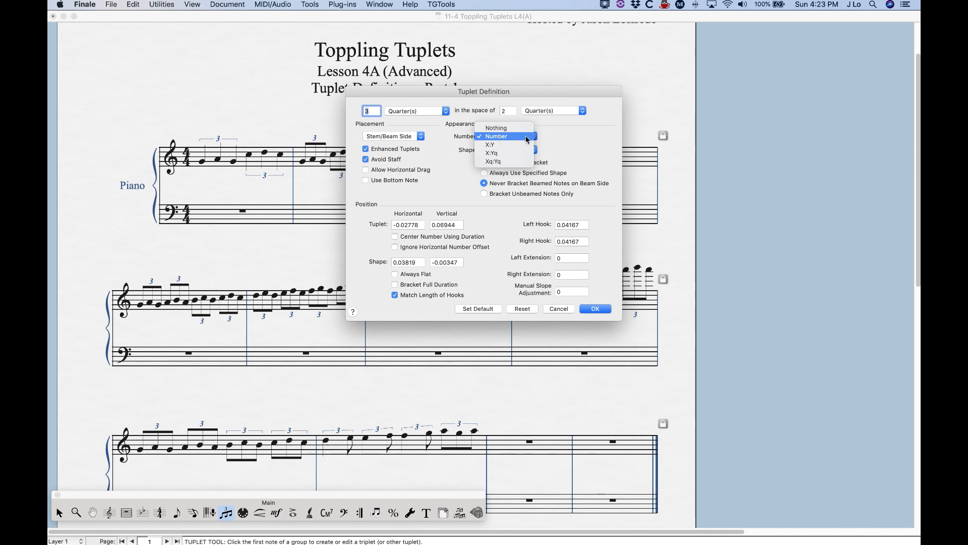
pyautogui.click(513, 128)
pyautogui.click(596, 309)
# - Set the number appearance of the first quarter-note triplet to the X:Y ratio
pyautogui.doubleClick(220, 148)
pyautogui.click(501, 137)
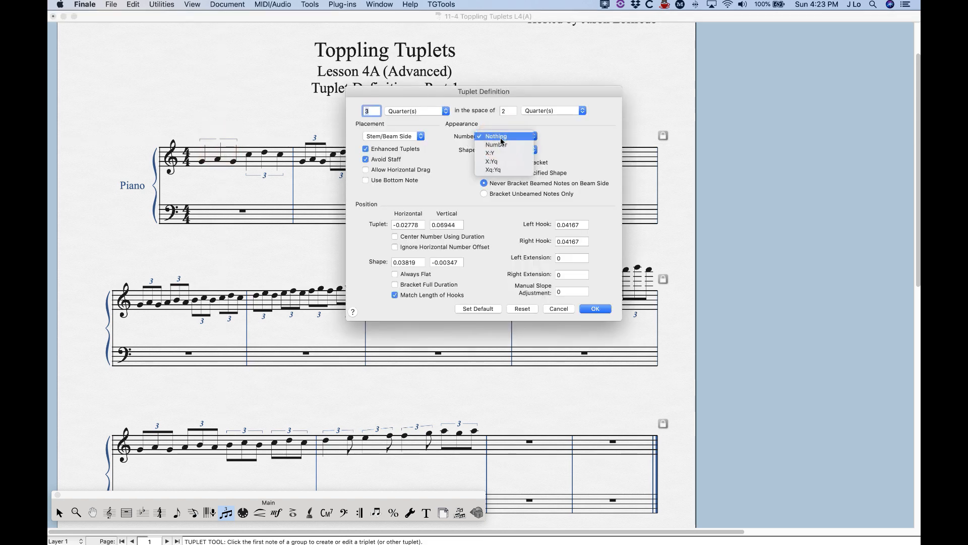
pyautogui.click(492, 153)
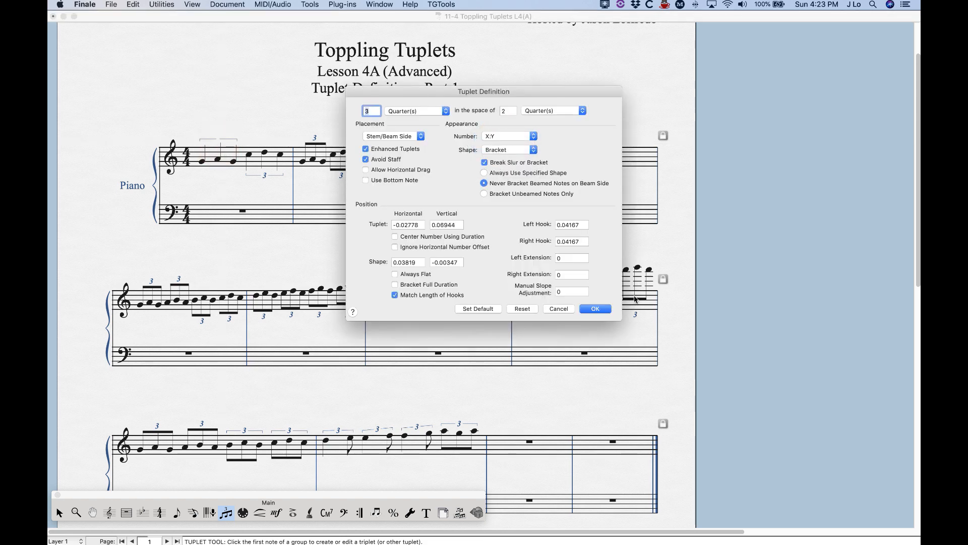
pyautogui.click(594, 310)
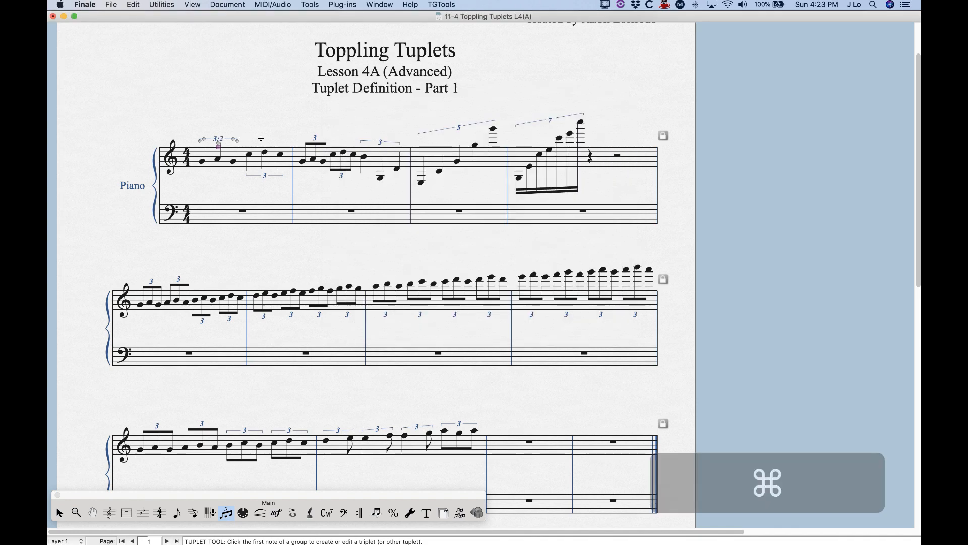
# - Change the first triplet's number appearance to X:Yq so the ratio ends with a note value
pyautogui.press('super+equal')
pyautogui.click(275, 228)
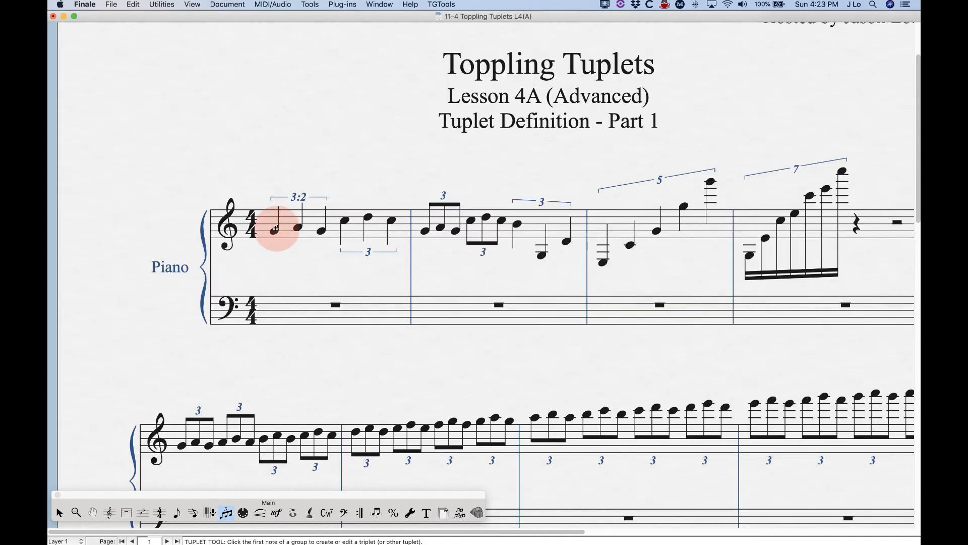
pyautogui.doubleClick(298, 211)
pyautogui.click(505, 136)
pyautogui.click(506, 145)
pyautogui.click(595, 309)
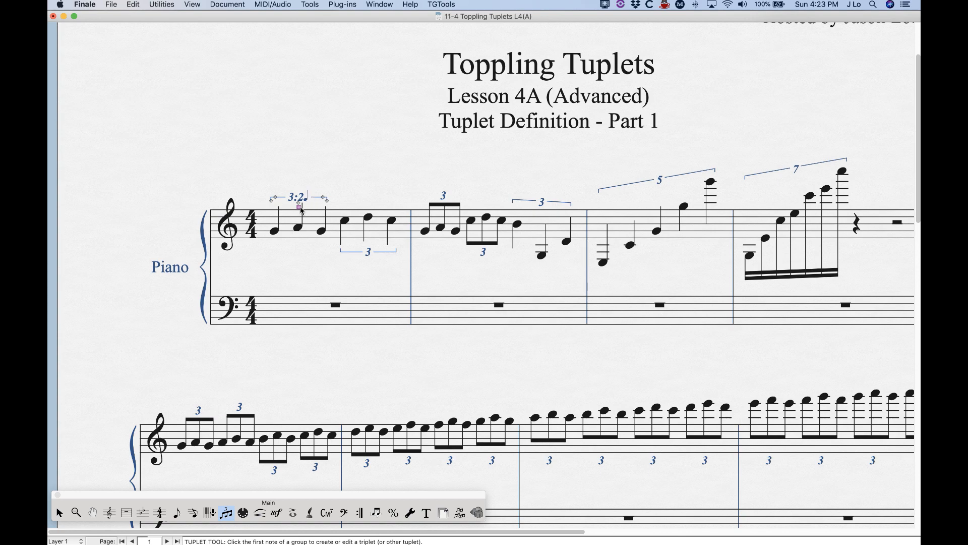
# - Change the first triplet's number appearance to Xq:Yq so both sides of the ratio carry a note value
pyautogui.doubleClick(301, 207)
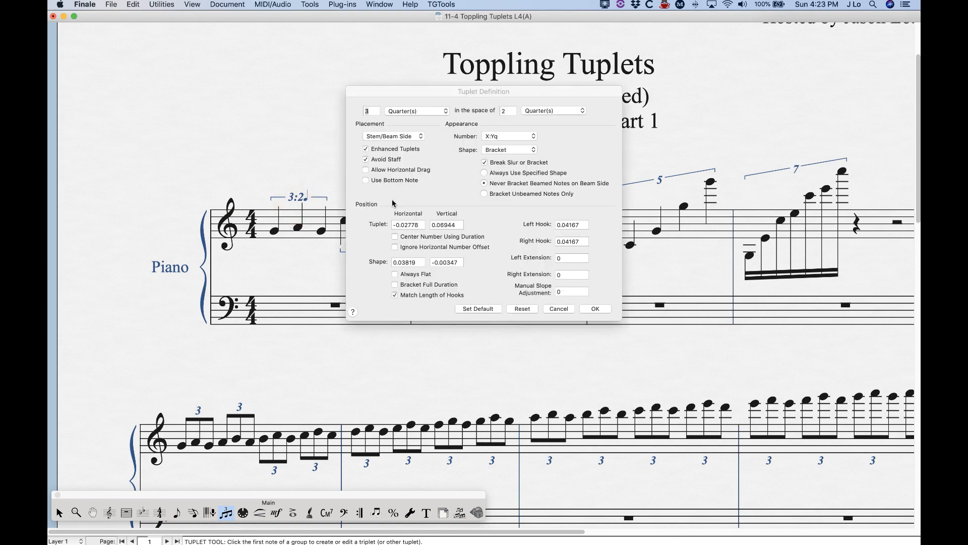
pyautogui.click(495, 136)
pyautogui.click(500, 145)
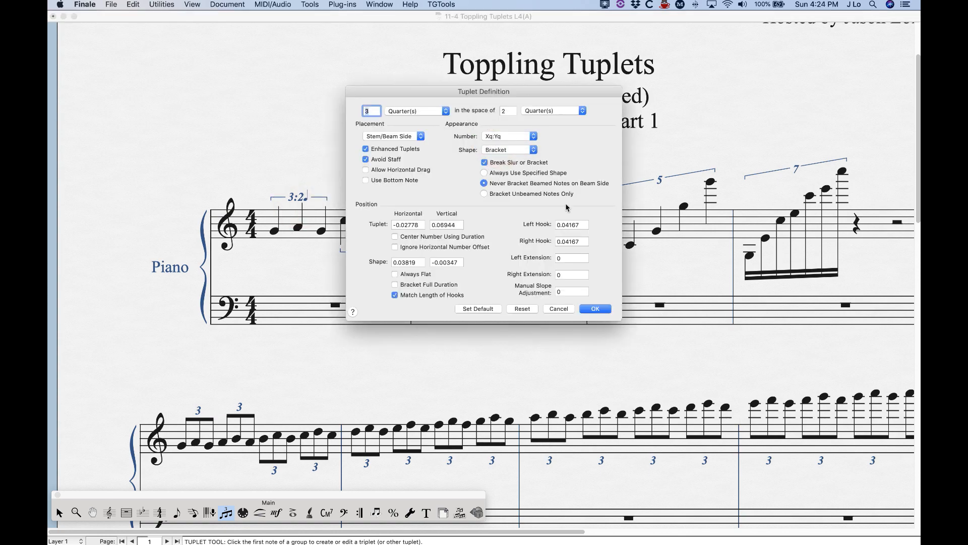
pyautogui.click(592, 310)
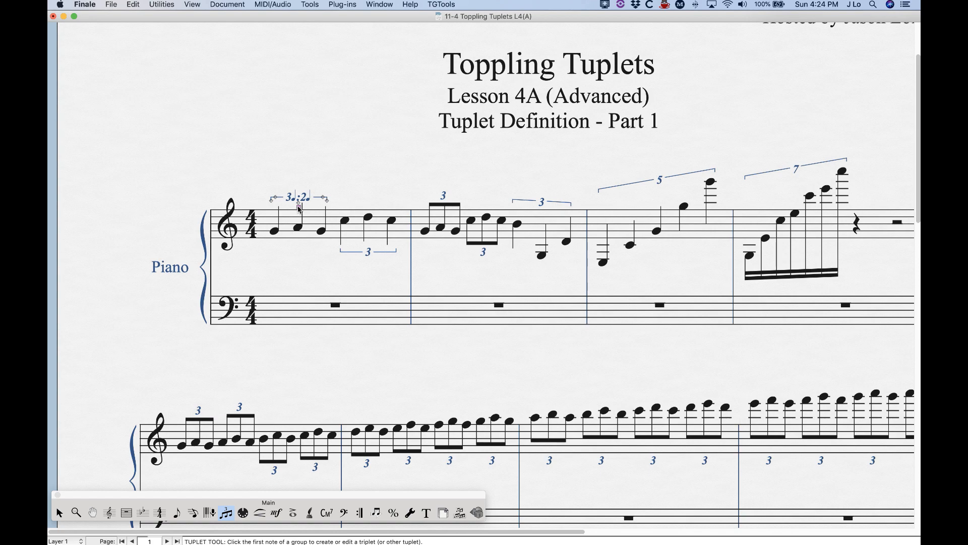
# - Set the first triplet's number appearance back to the plain Number option
pyautogui.doubleClick(299, 207)
pyautogui.click(509, 137)
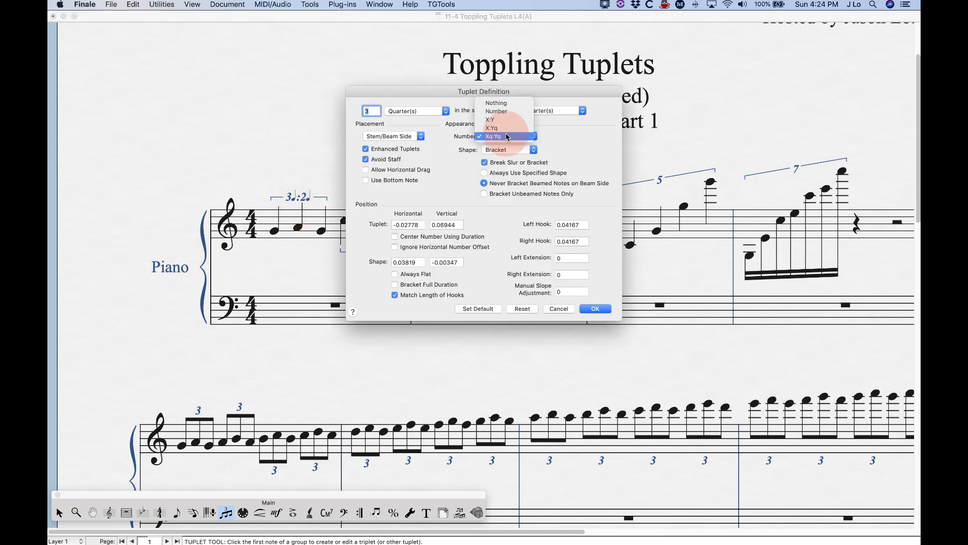
pyautogui.click(505, 111)
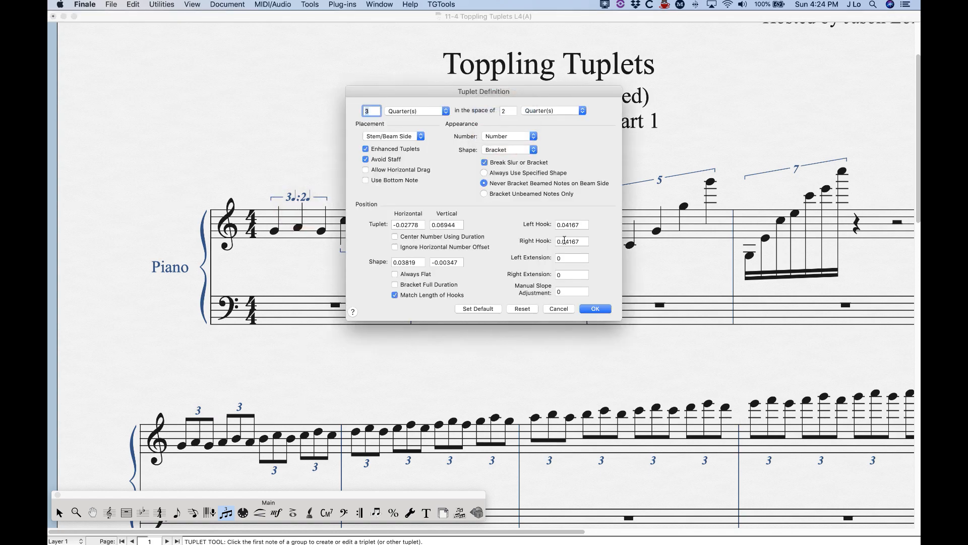
pyautogui.click(597, 309)
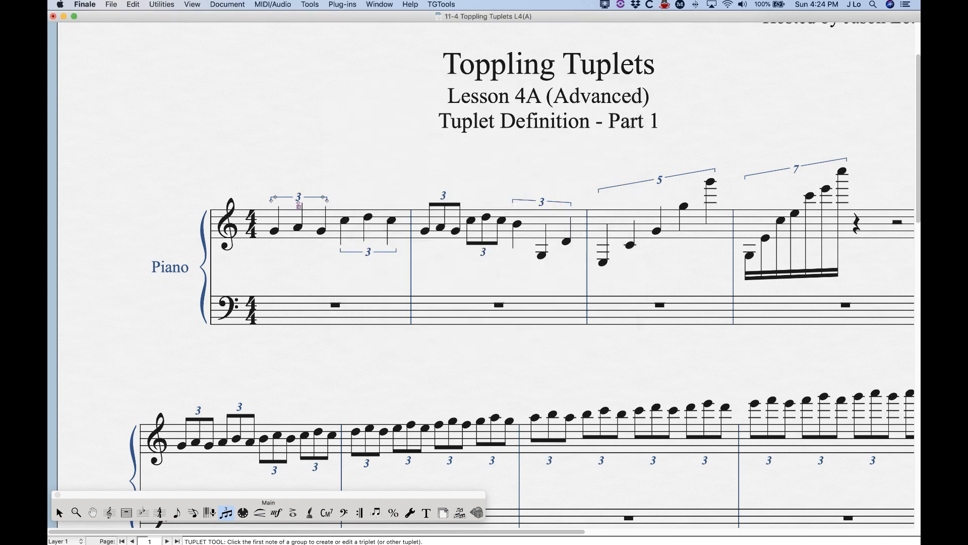
# - Set the shape of the first quarter-note triplet to Nothing, keeping only its number
pyautogui.doubleClick(299, 207)
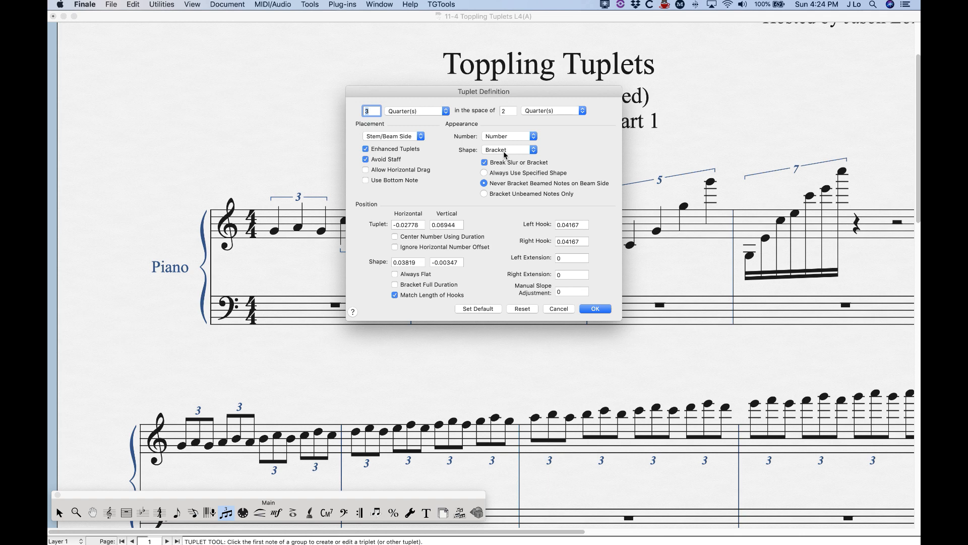
pyautogui.click(506, 151)
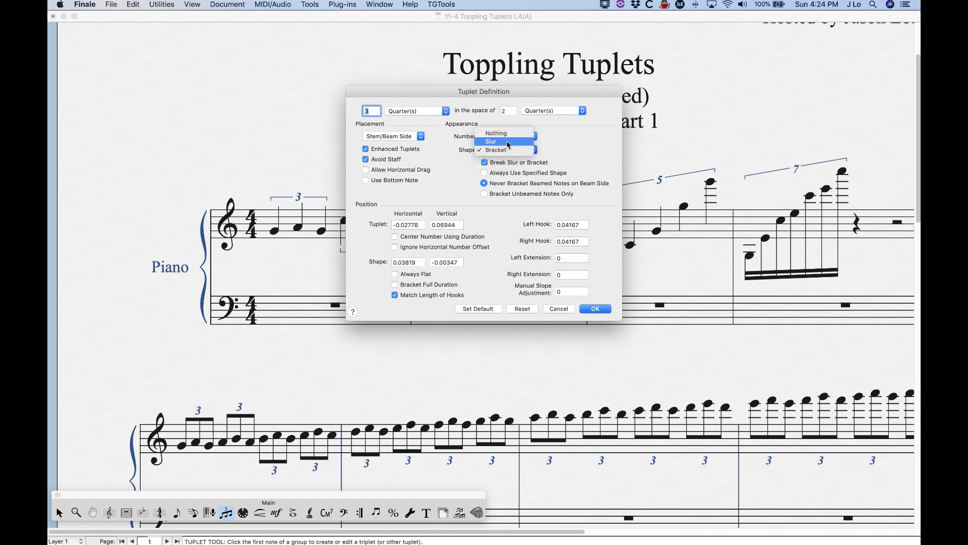
pyautogui.click(509, 134)
pyautogui.click(598, 312)
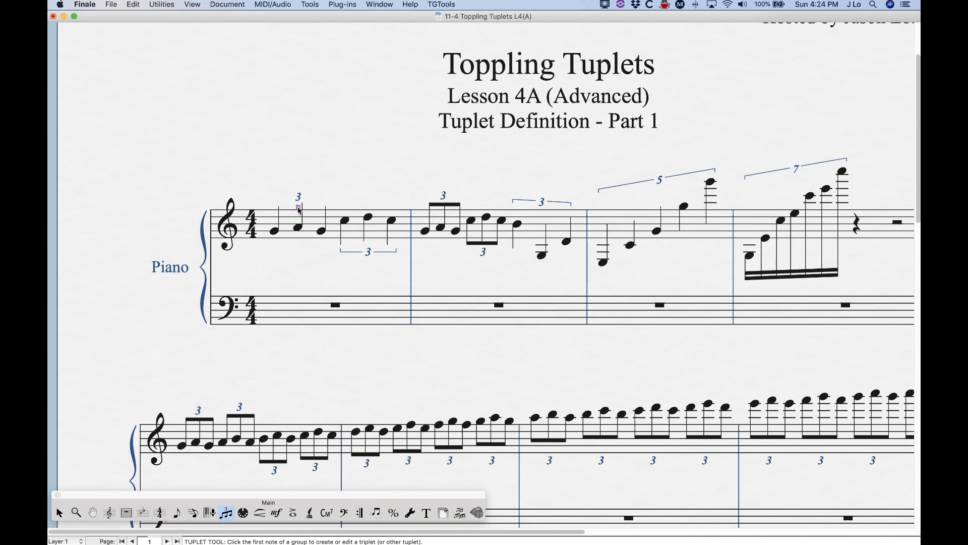
# - Set the first triplet's shape to Slur and deepen its curve by lengthening both hooks to about 0.083
pyautogui.doubleClick(299, 207)
pyautogui.click(505, 150)
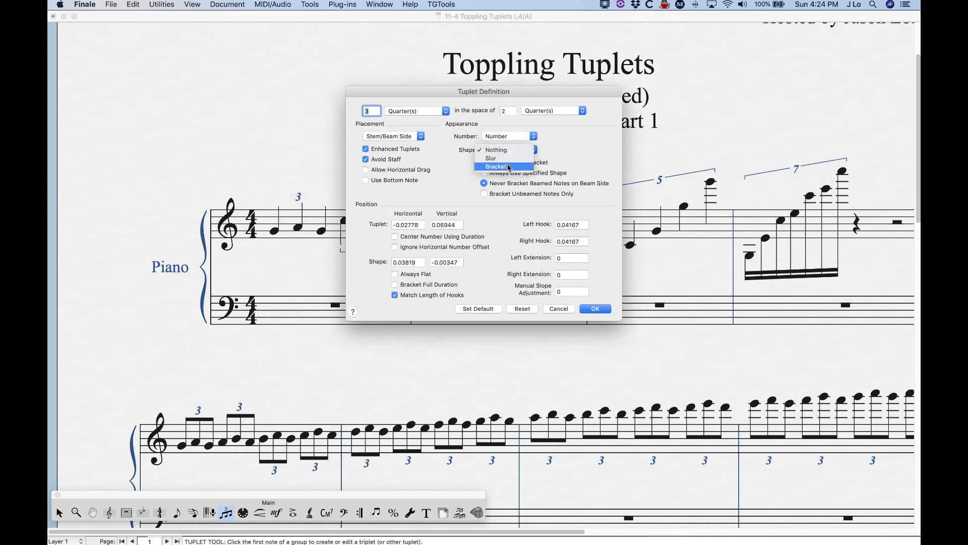
pyautogui.click(489, 159)
pyautogui.click(596, 308)
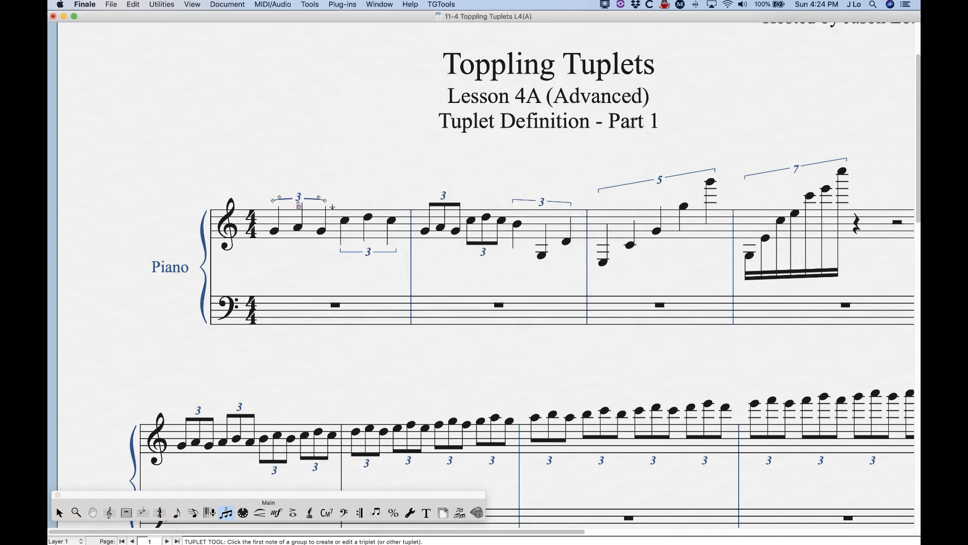
pyautogui.moveTo(326, 202); pyautogui.dragTo(331, 205)
# - Reset the first quarter-note triplet's definition to the document's default tuplet settings
pyautogui.doubleClick(299, 206)
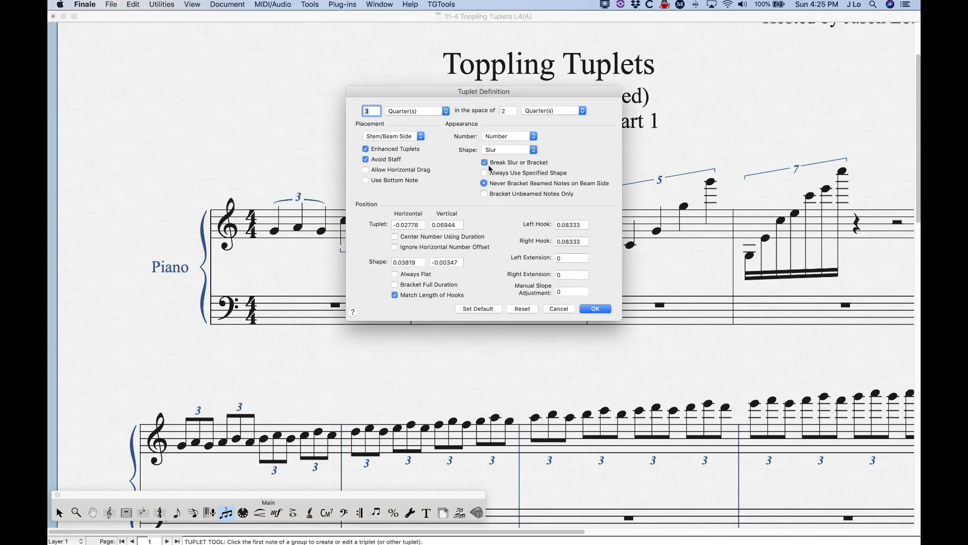
pyautogui.click(522, 309)
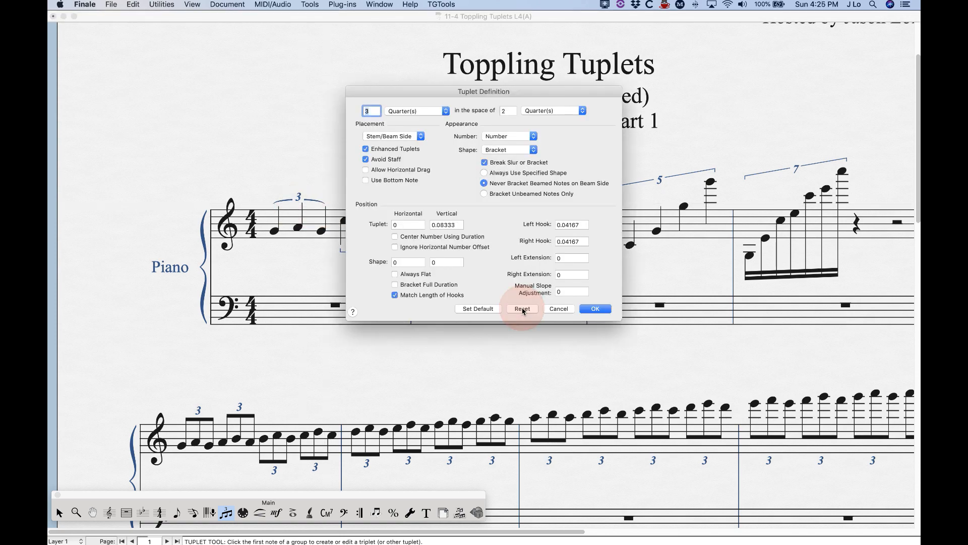
pyautogui.click(595, 309)
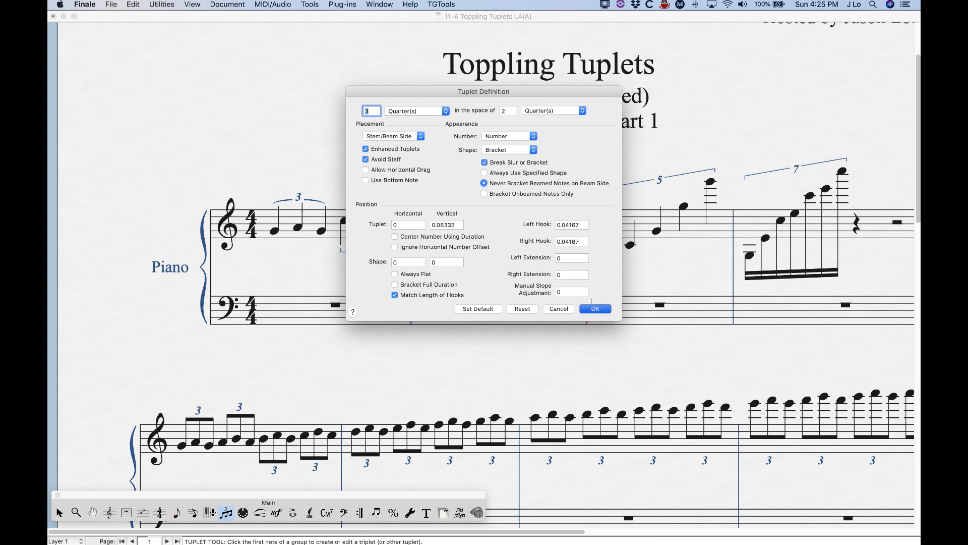
# - Turn off Break Slur or Bracket for the first quarter-note triplet
pyautogui.doubleClick(298, 205)
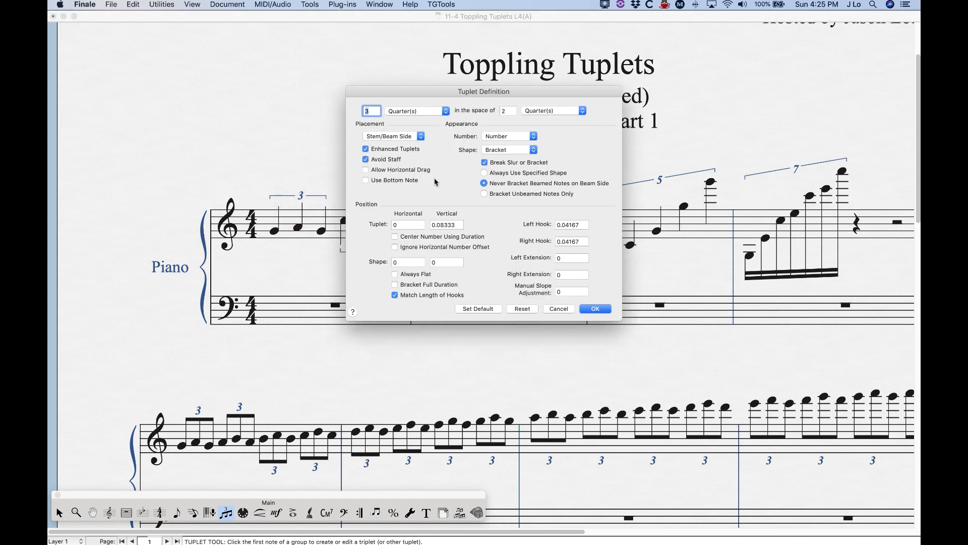
pyautogui.click(485, 163)
pyautogui.click(596, 312)
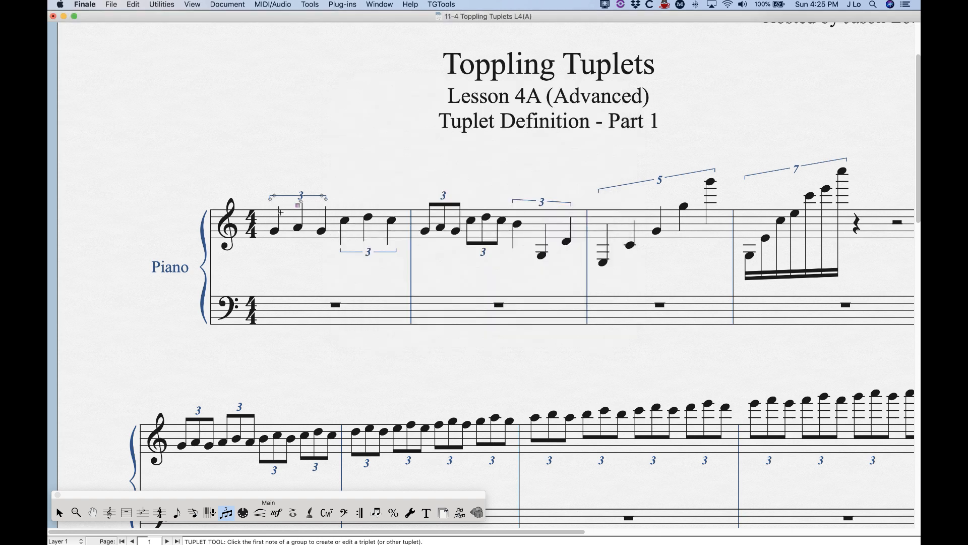
# - Set the first quarter-note triplet's number to Nothing so that only its unbroken bracket is drawn
pyautogui.click(59, 513)
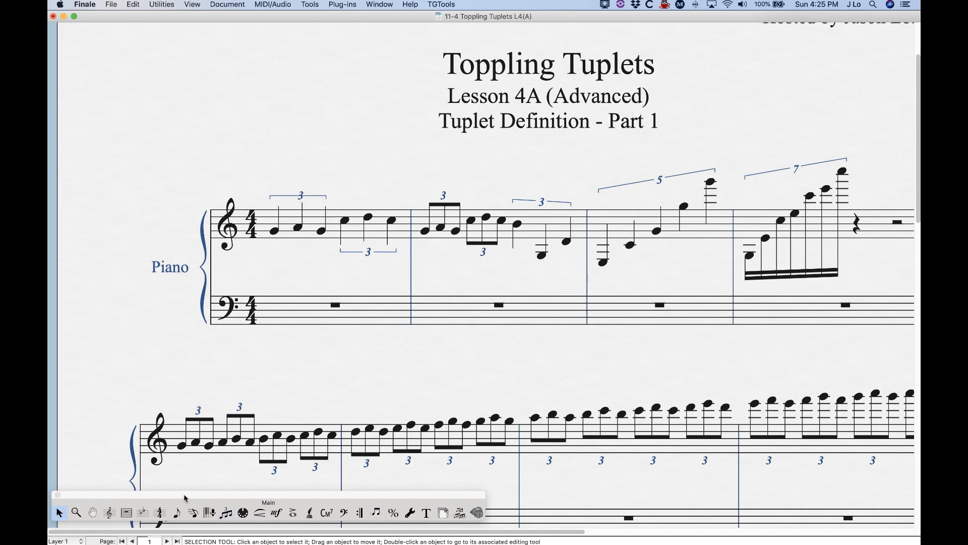
pyautogui.click(226, 513)
pyautogui.click(275, 227)
pyautogui.doubleClick(299, 206)
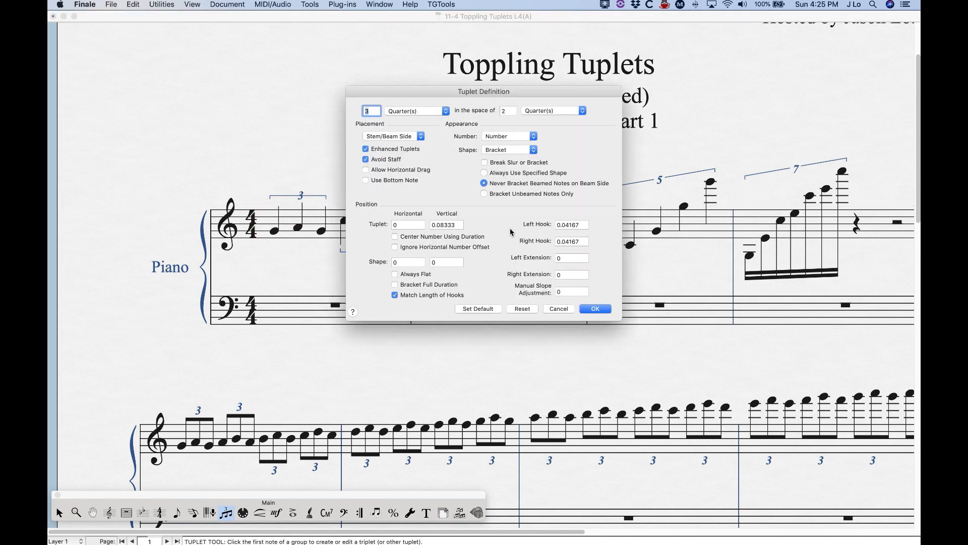
pyautogui.click(504, 137)
pyautogui.click(504, 127)
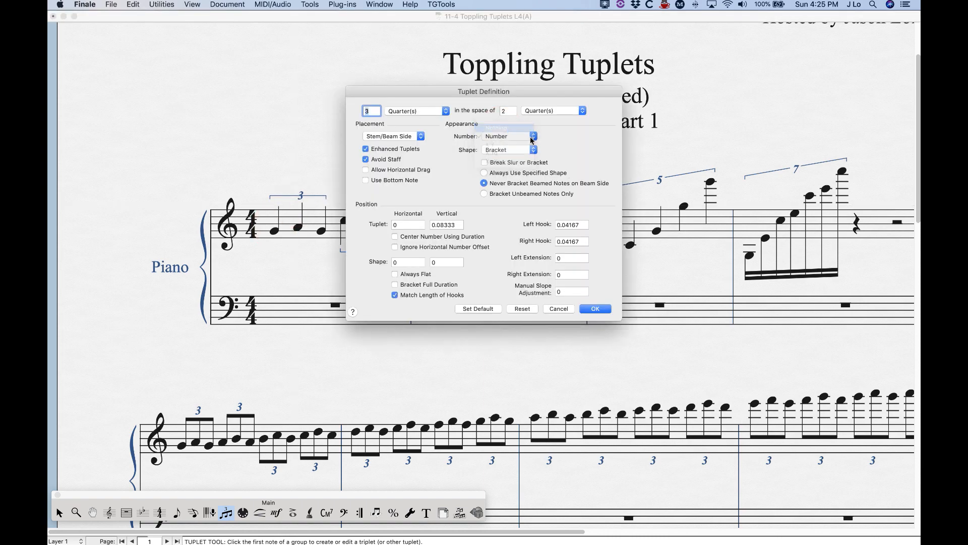
pyautogui.click(594, 308)
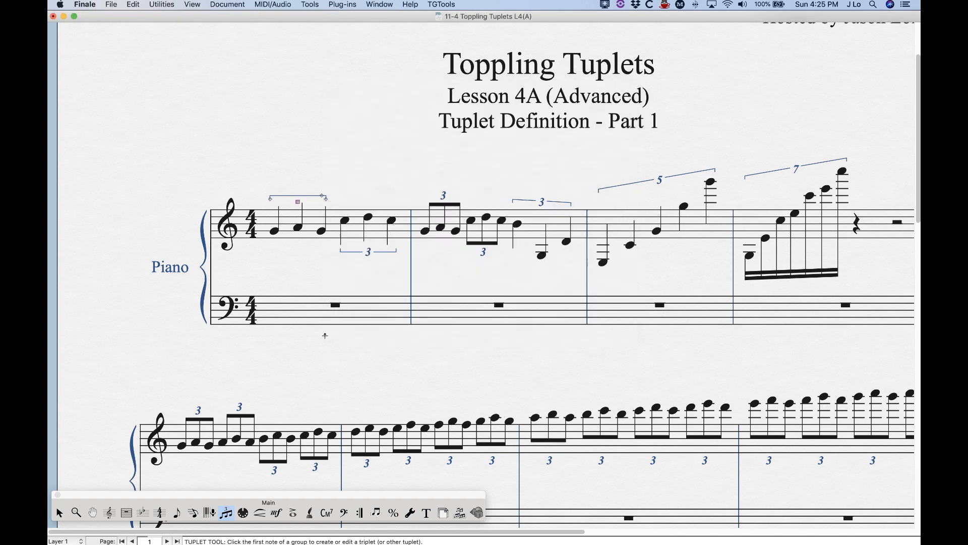
# - Set the first triplet's number style back to Number and move the number above its unbroken bracket, at about 0.174 vertically
pyautogui.doubleClick(299, 206)
pyautogui.click(502, 136)
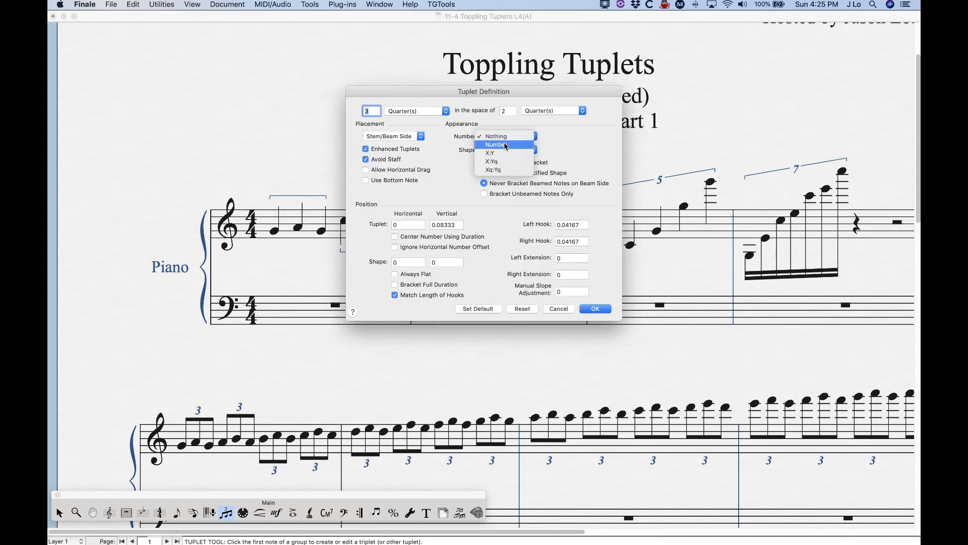
pyautogui.click(504, 145)
pyautogui.click(595, 309)
pyautogui.moveTo(303, 204); pyautogui.dragTo(301, 197)
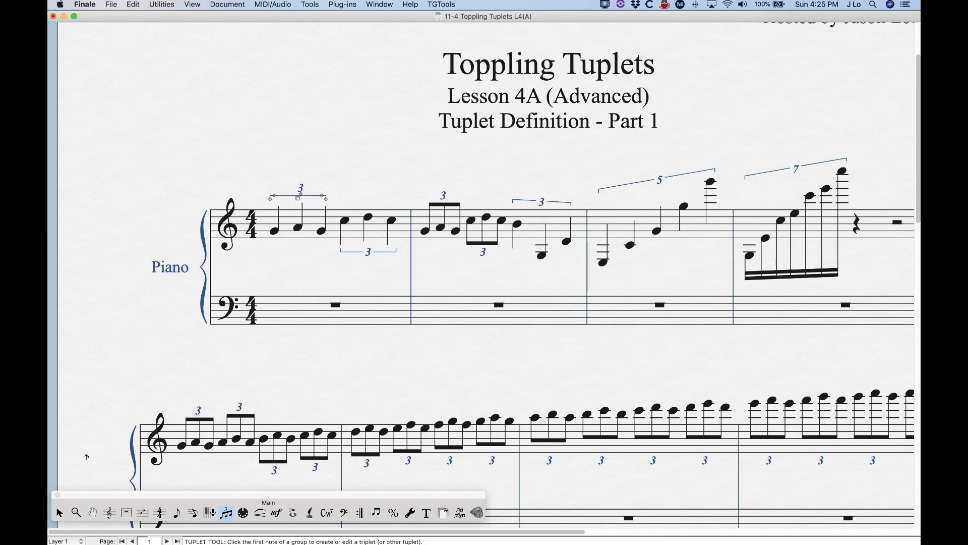
pyautogui.click(60, 512)
# - Change the first quarter-note triplet's unbroken shape to Slur and deepen its curve beneath the number by lengthening both hooks to about 0.0625
pyautogui.click(226, 512)
pyautogui.click(277, 222)
pyautogui.doubleClick(299, 199)
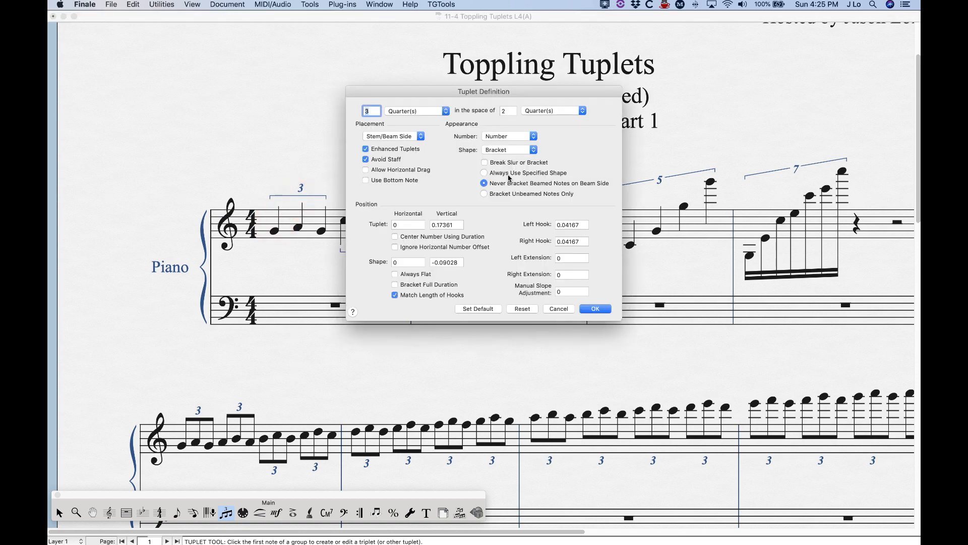
pyautogui.click(514, 149)
pyautogui.click(509, 160)
pyautogui.click(595, 308)
pyautogui.click(324, 198)
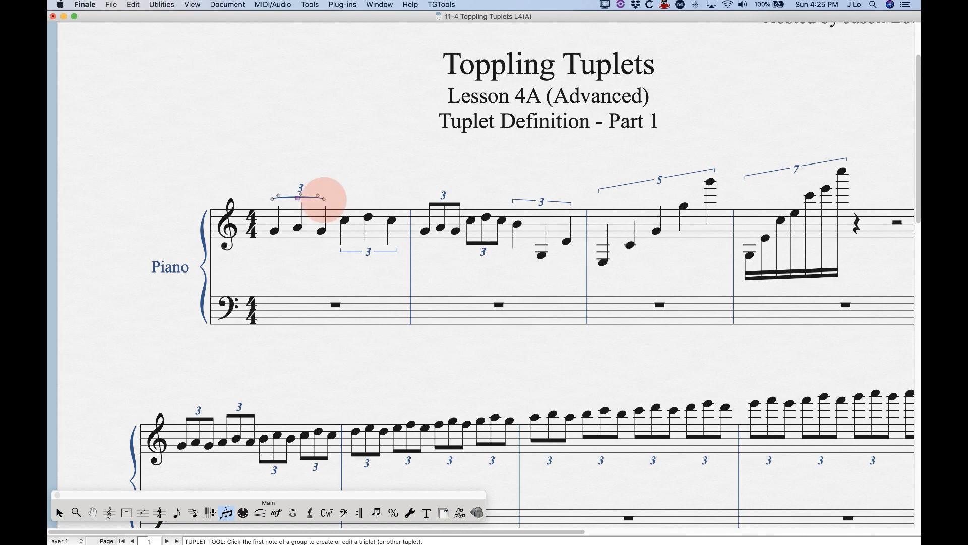
pyautogui.click(301, 194)
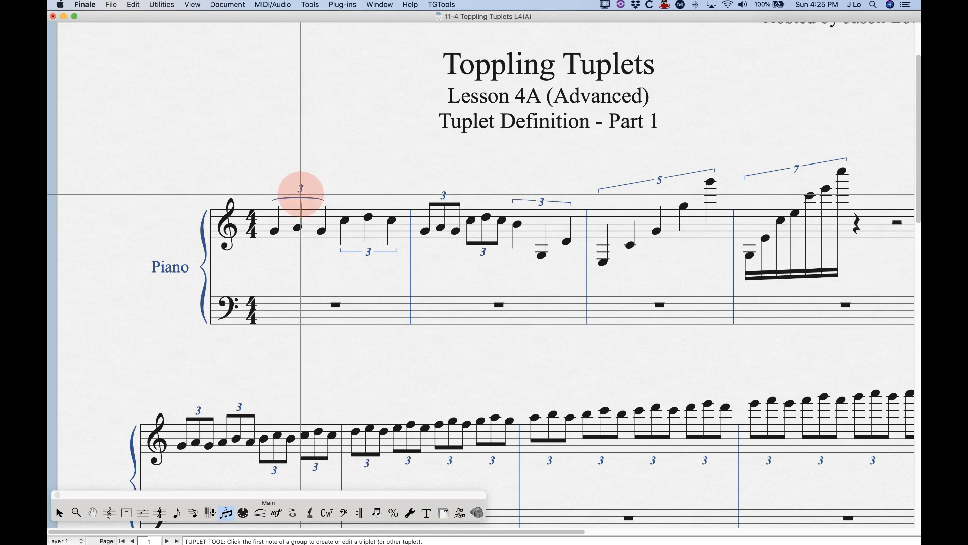
pyautogui.click(59, 517)
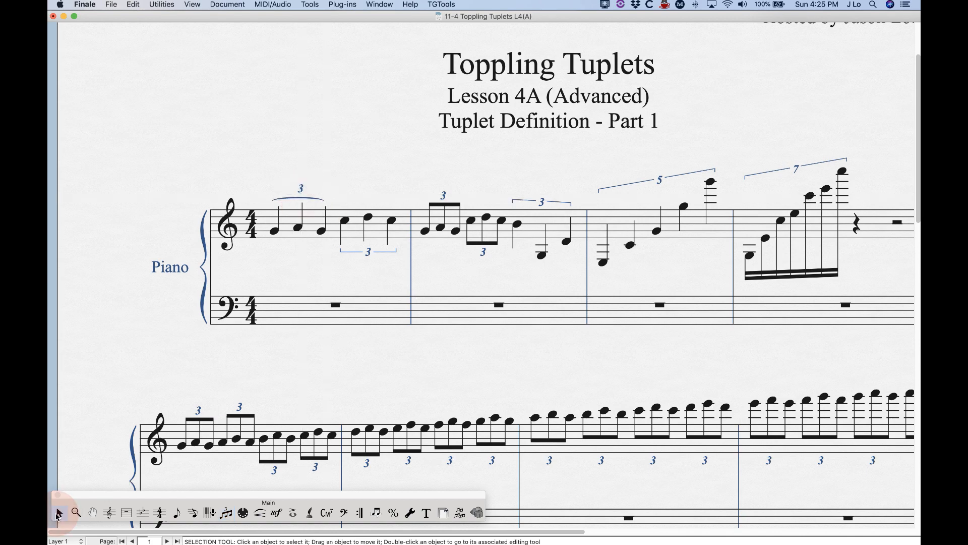
# - Reset the first quarter-note triplet's definition to the default tuplet settings
pyautogui.click(226, 513)
pyautogui.click(274, 231)
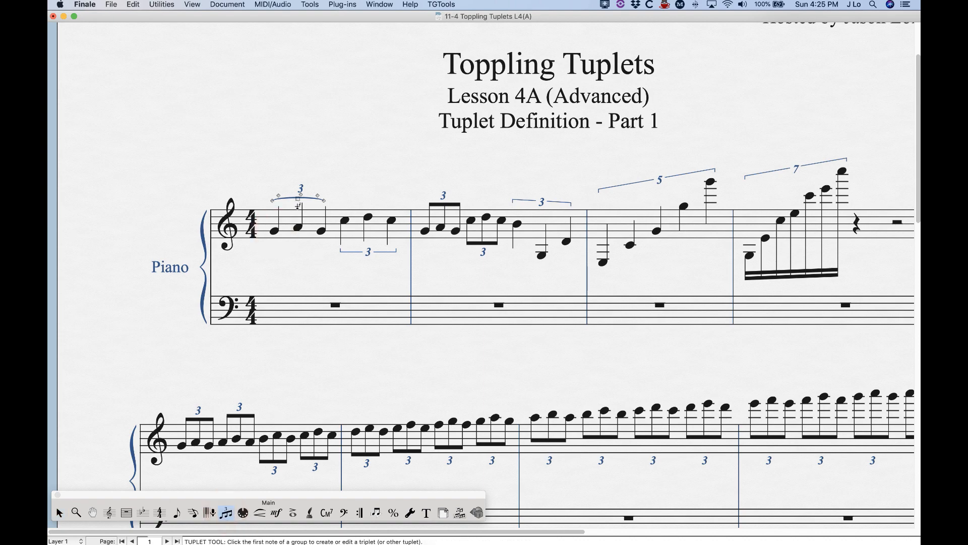
pyautogui.doubleClick(299, 203)
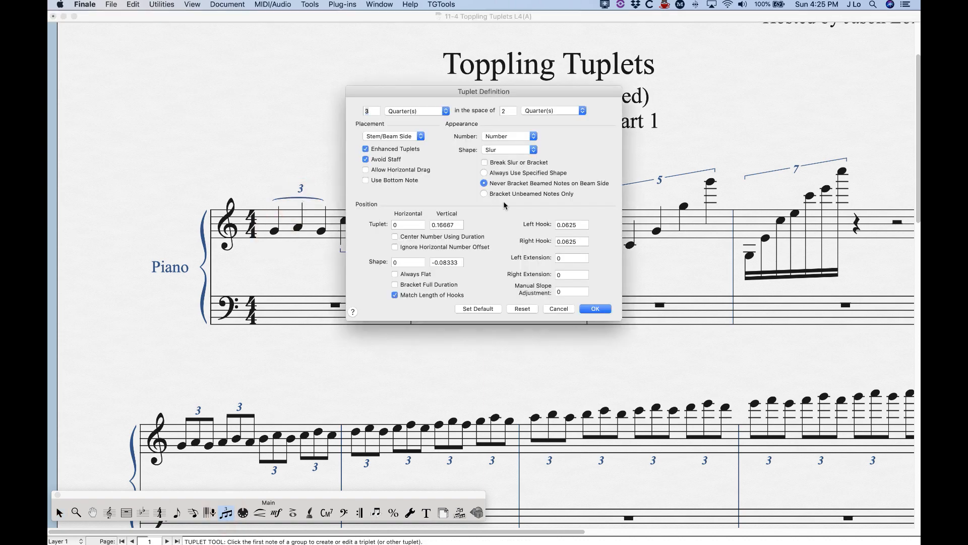
pyautogui.click(521, 308)
pyautogui.click(595, 309)
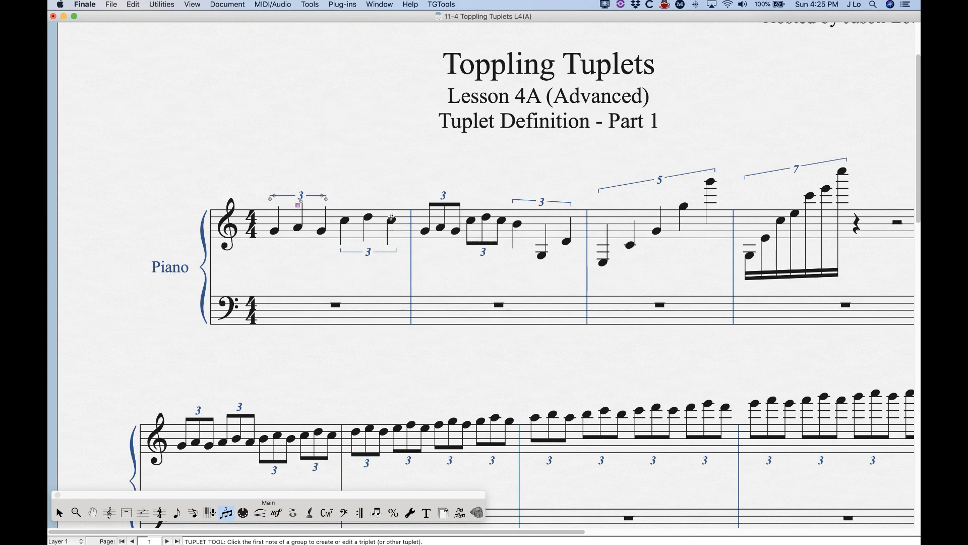
# - Set the third eighth-note triplet in the second system's first measure to Always Use Specified Shape
pyautogui.scroll(-10, 460, 356)
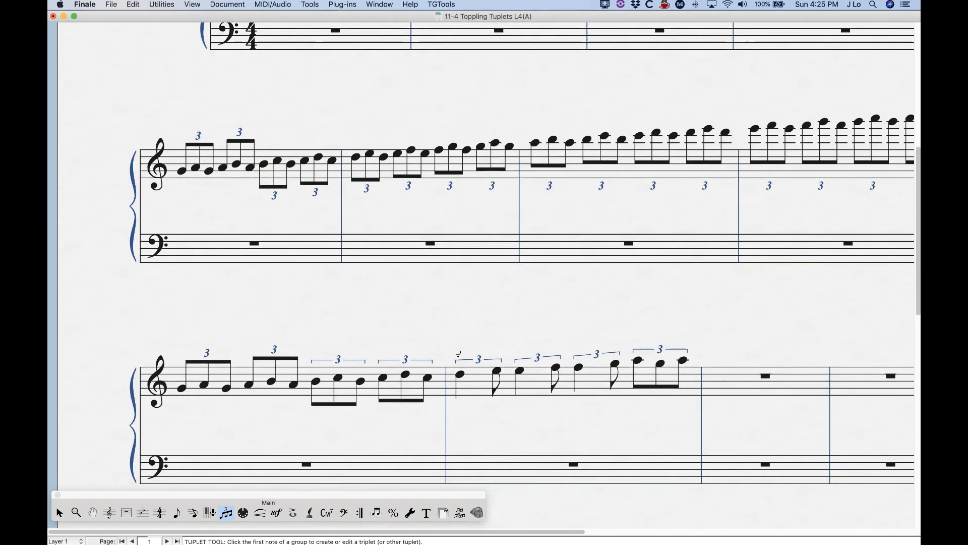
pyautogui.click(264, 154)
pyautogui.doubleClick(274, 196)
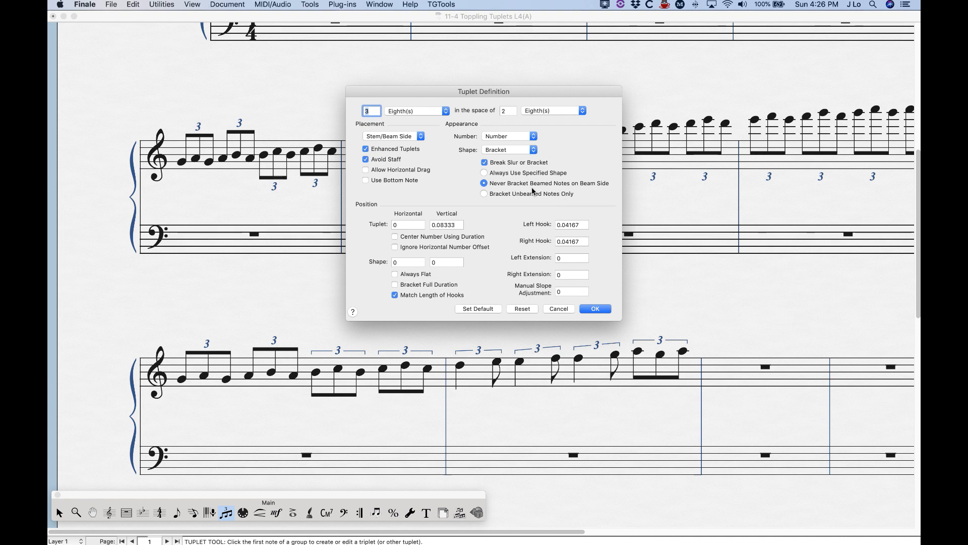
pyautogui.moveTo(427, 91); pyautogui.dragTo(546, 93)
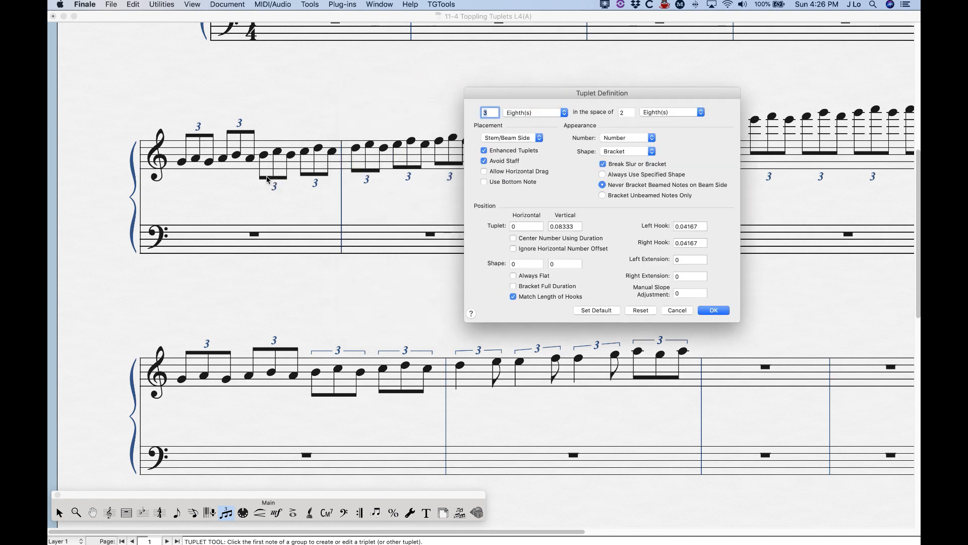
pyautogui.click(603, 175)
pyautogui.click(713, 312)
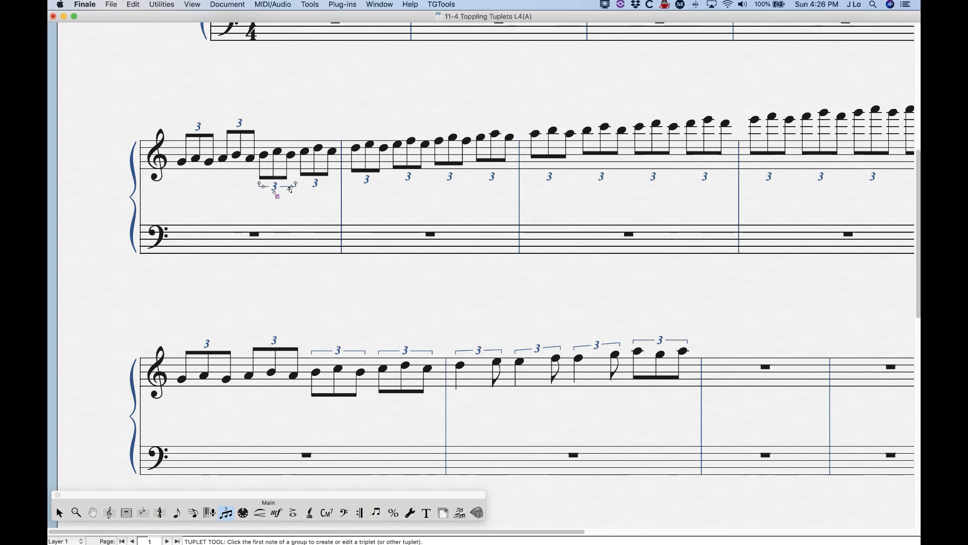
pyautogui.click(59, 513)
pyautogui.click(225, 512)
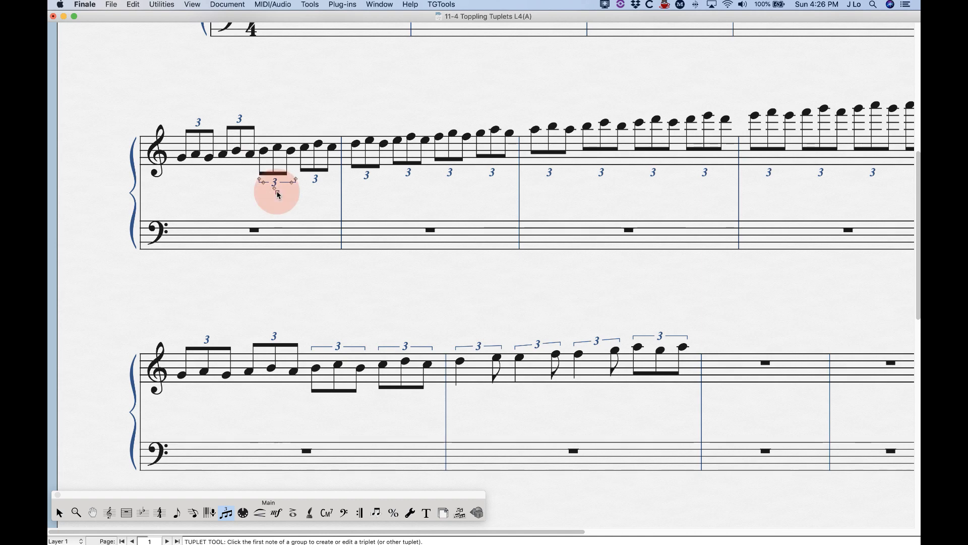
# - Set the third eighth-note triplet in the second system to Never Bracket Beamed Notes on Beam Side
pyautogui.doubleClick(277, 190)
pyautogui.click(484, 183)
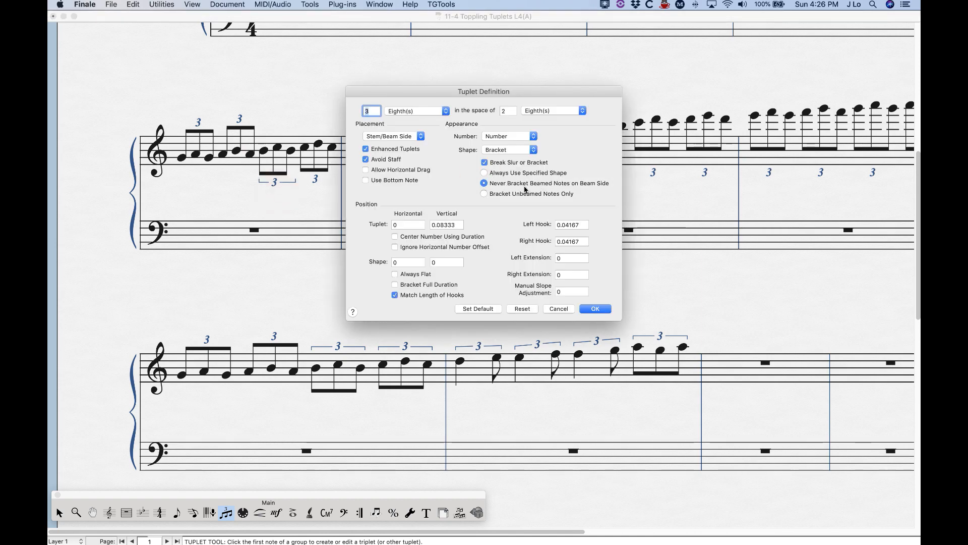
pyautogui.press('Return')
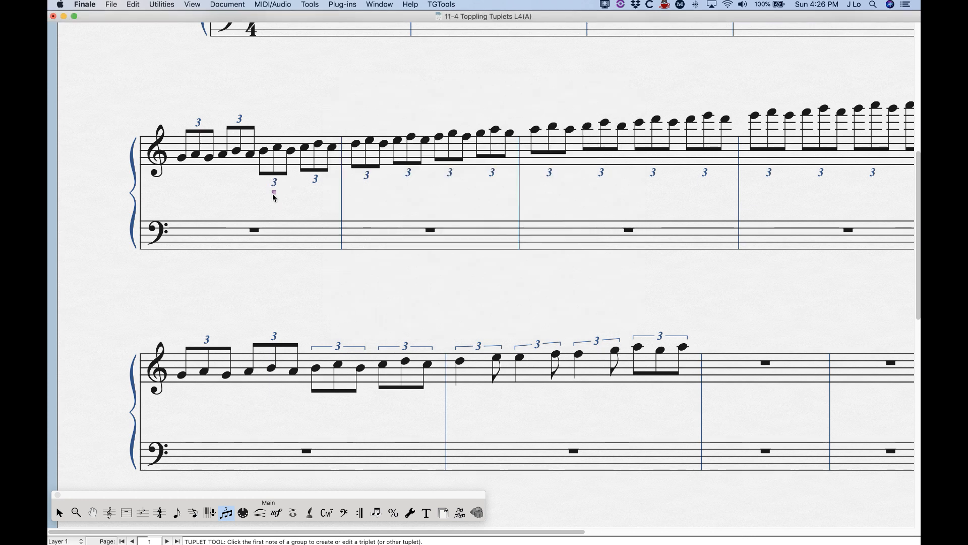
# - Flip the third eighth-note triplet between the note side and the beam side twice, ending on the beam side
pyautogui.press('f')
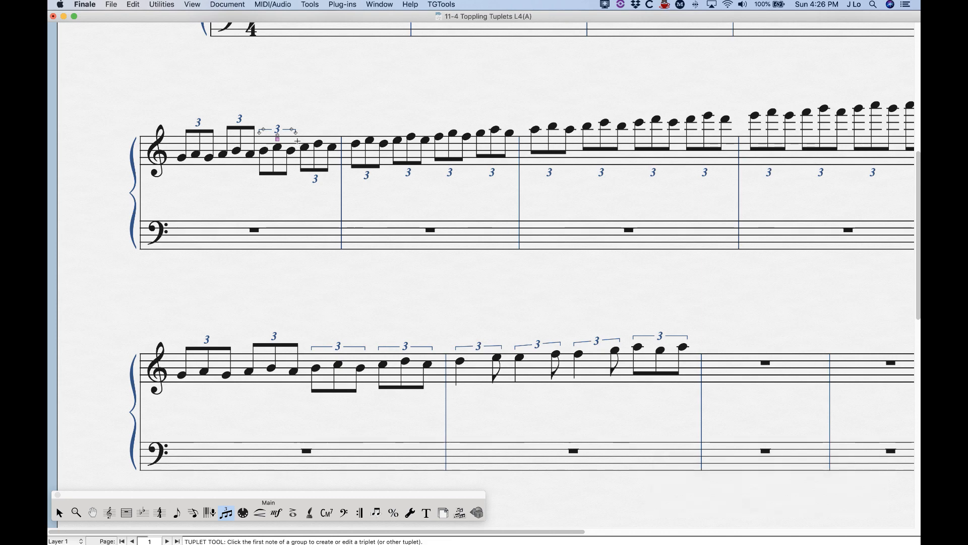
pyautogui.press('f')
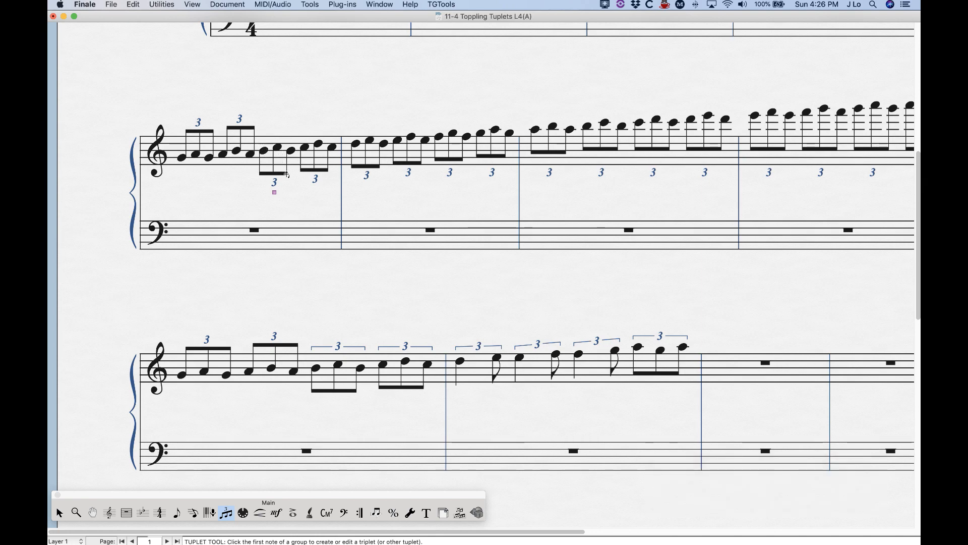
pyautogui.press('f')
pyautogui.press('f')
# - Set the third eighth-note triplet to Bracket Unbeamed Notes Only and flip it to the note side
pyautogui.doubleClick(274, 193)
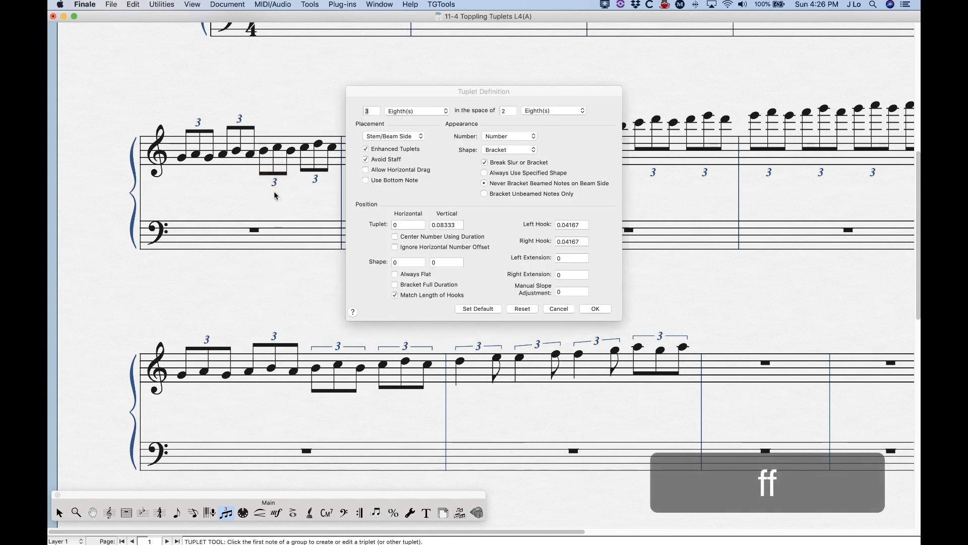
pyautogui.click(497, 194)
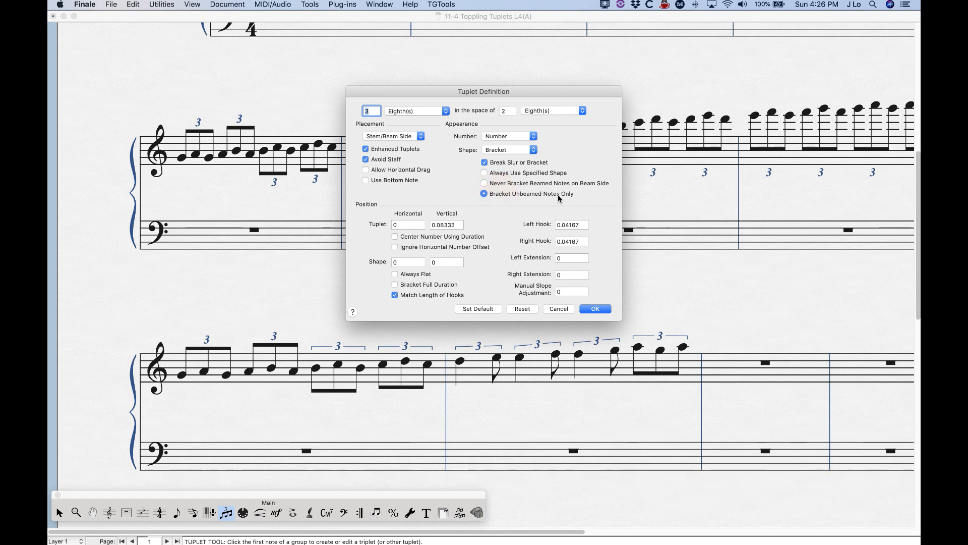
pyautogui.click(594, 310)
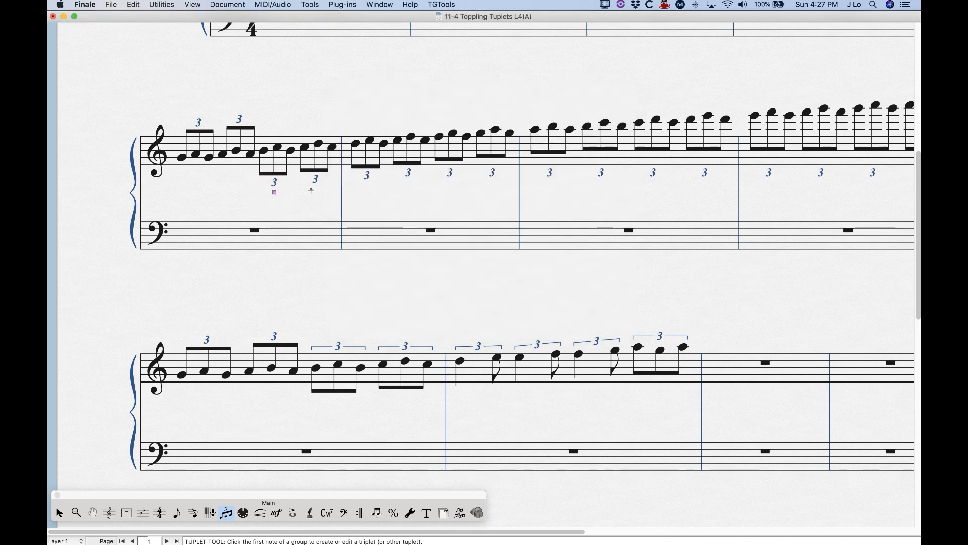
pyautogui.press('f')
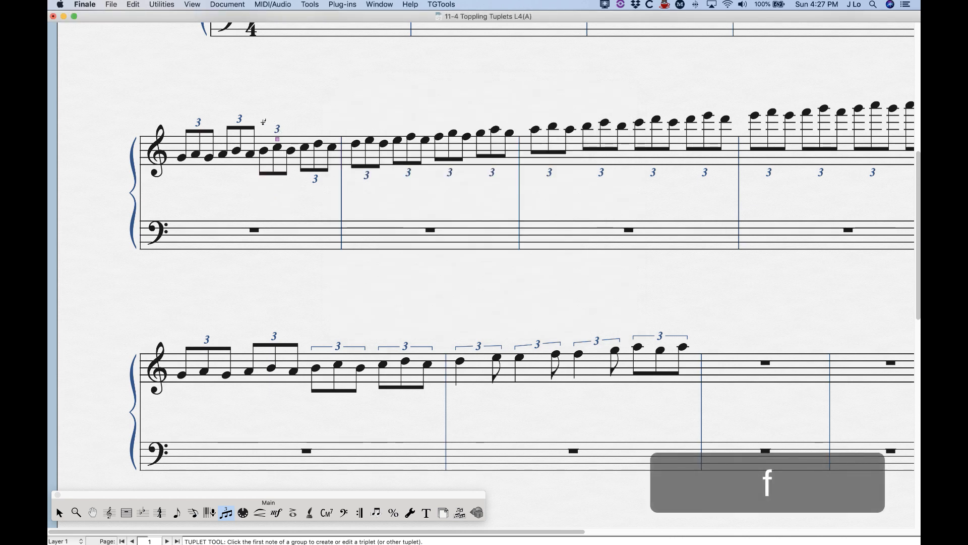
pyautogui.doubleClick(277, 139)
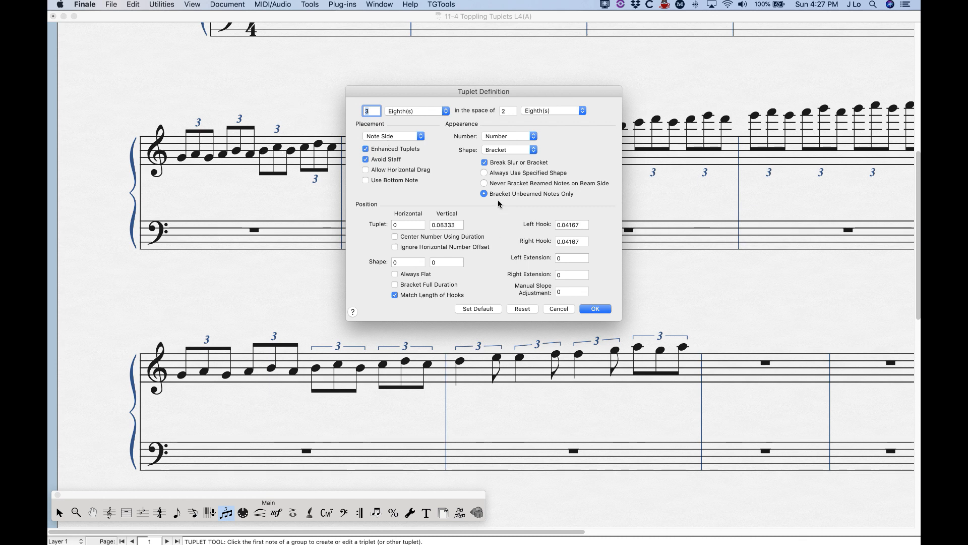
pyautogui.click(485, 184)
pyautogui.click(559, 309)
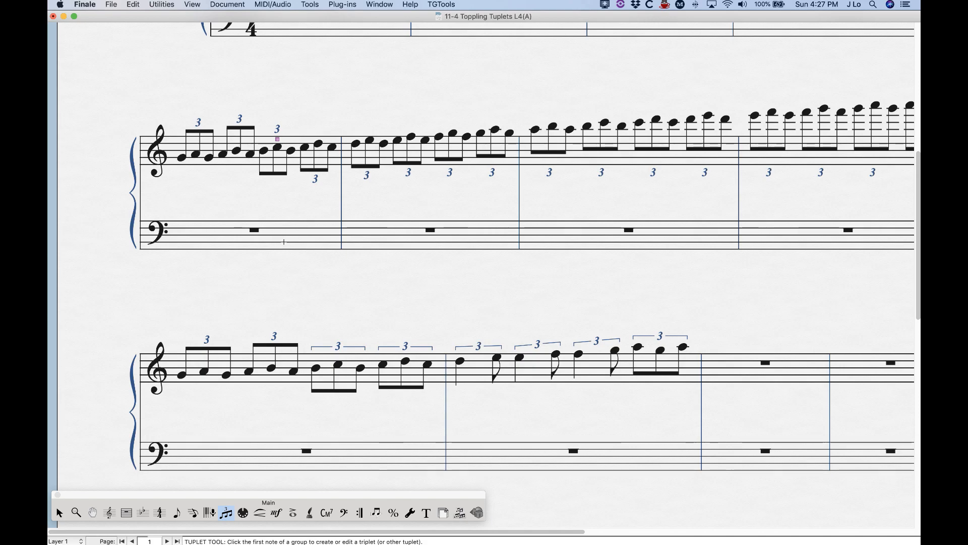